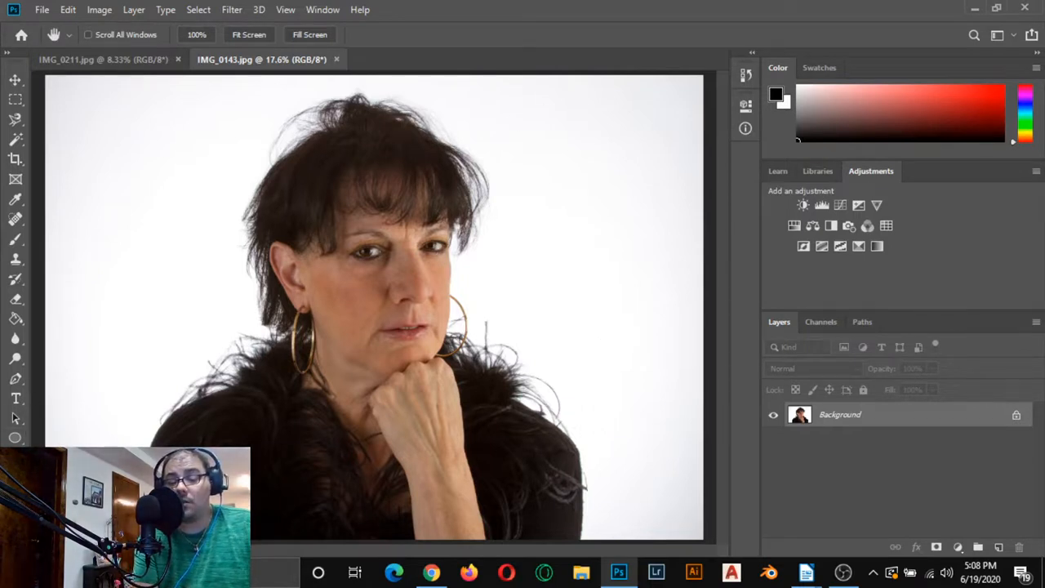
Step: Duplicate the Background layer of the portrait and set the copy's blend mode to Screen
{"action": "key", "text": "z"}
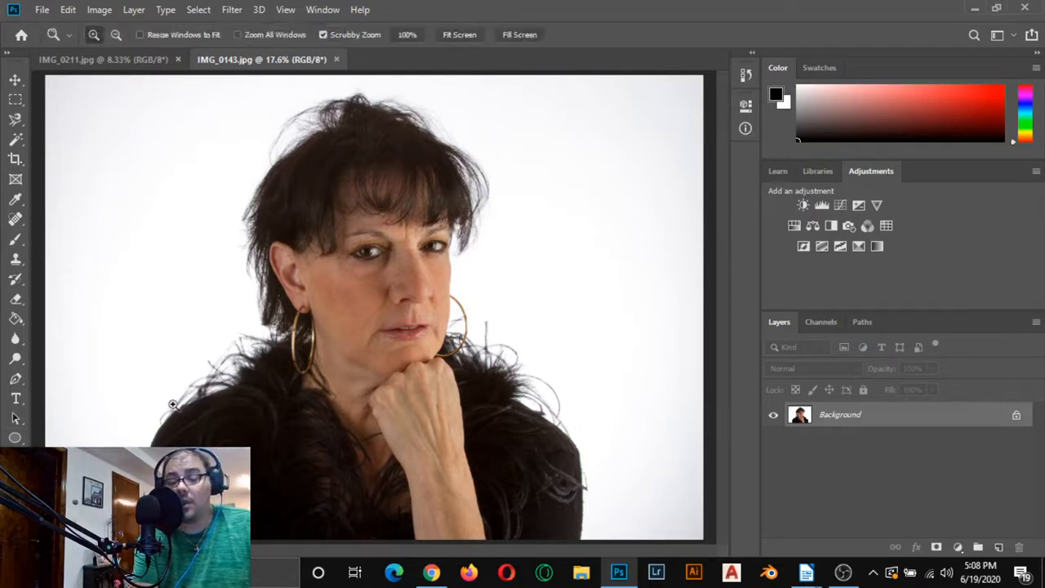
{"action": "left_click", "coordinate": [398, 250]}
{"action": "left_click", "coordinate": [398, 249]}
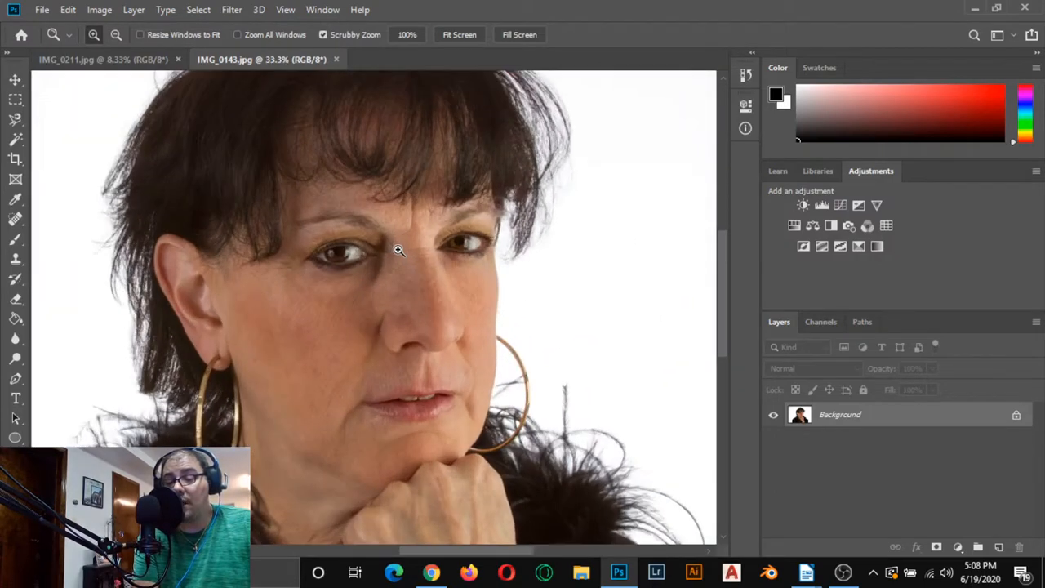
{"action": "left_click", "coordinate": [399, 250]}
{"action": "left_click", "coordinate": [399, 249]}
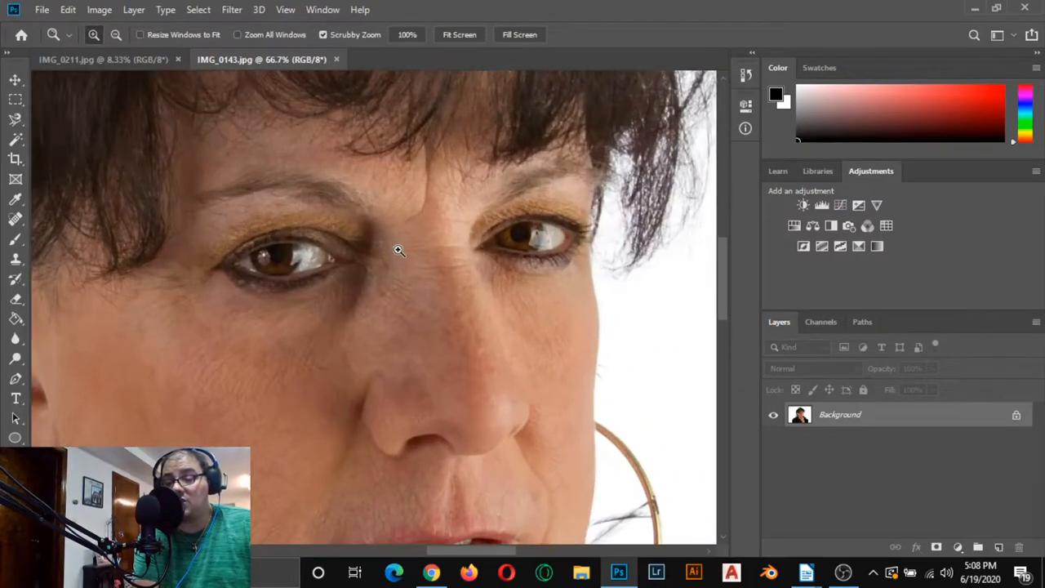
{"action": "left_click", "coordinate": [398, 250]}
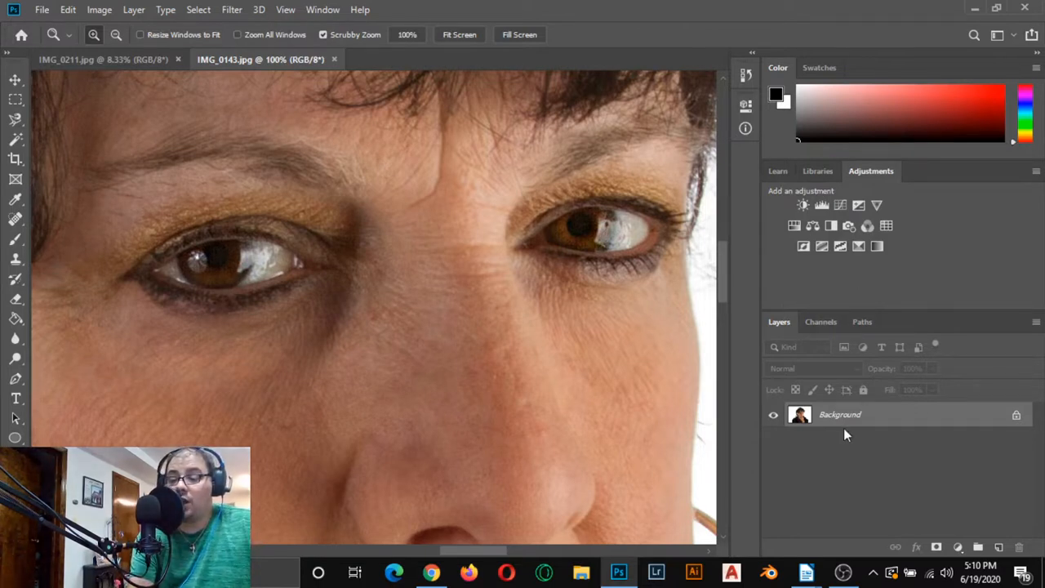
{"action": "left_click_drag", "start_coordinate": [901, 415], "coordinate": [999, 546]}
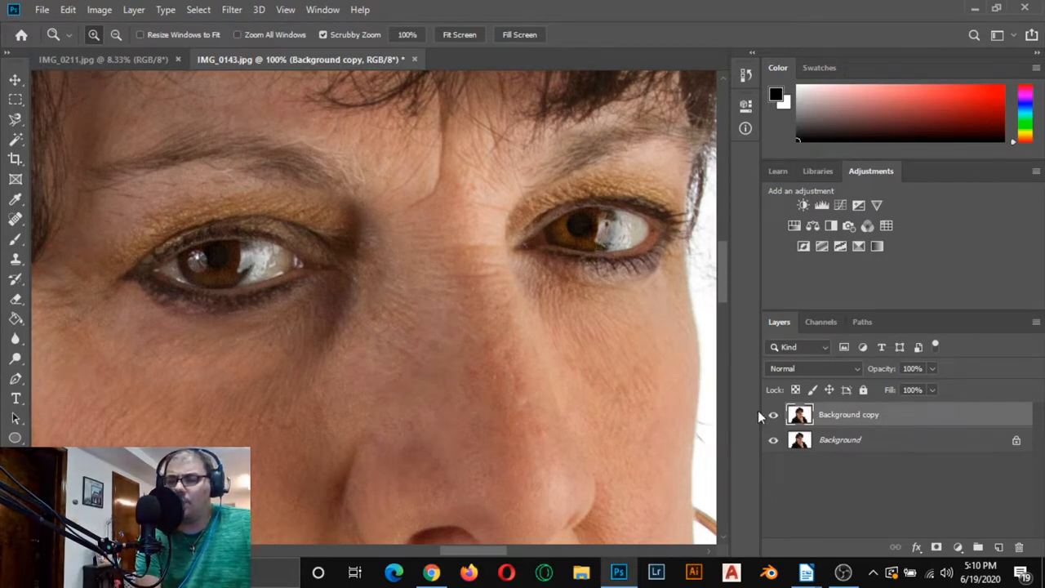
{"action": "left_click", "coordinate": [809, 370]}
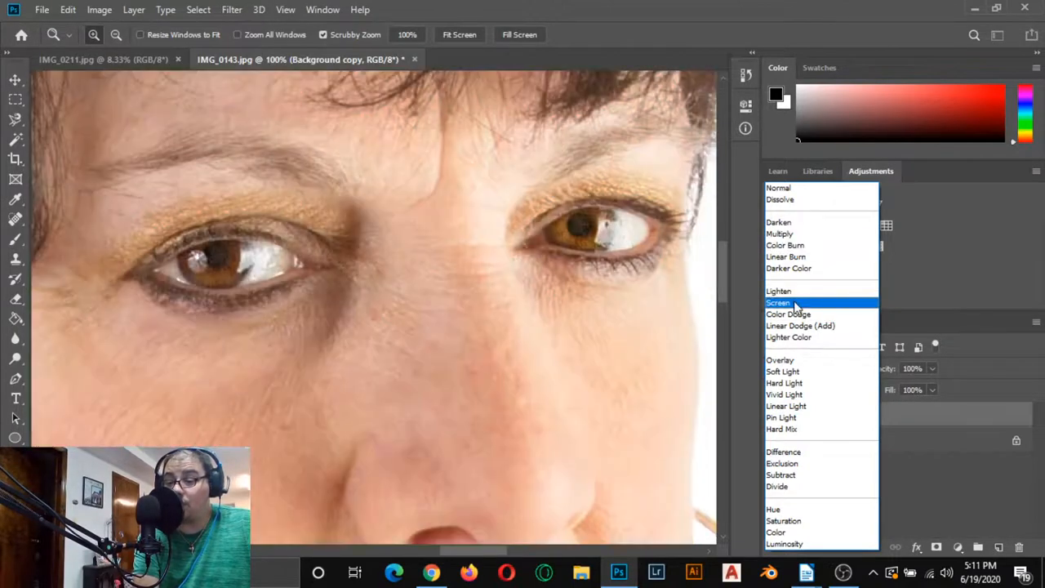
{"action": "left_click", "coordinate": [794, 302]}
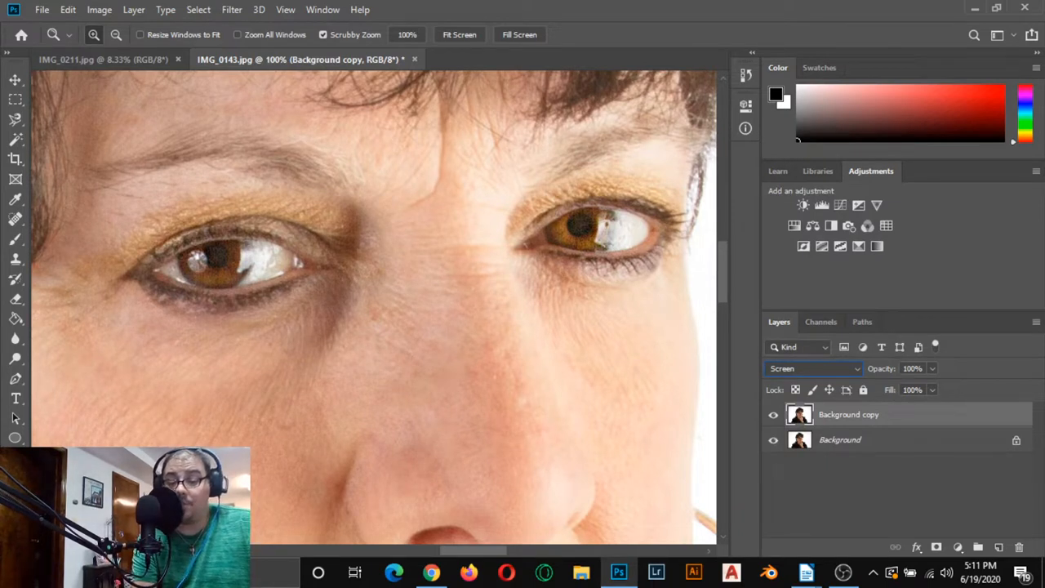
Step: Add a layer mask to the Background copy layer and invert the mask to black
{"action": "double_click", "coordinate": [15, 458]}
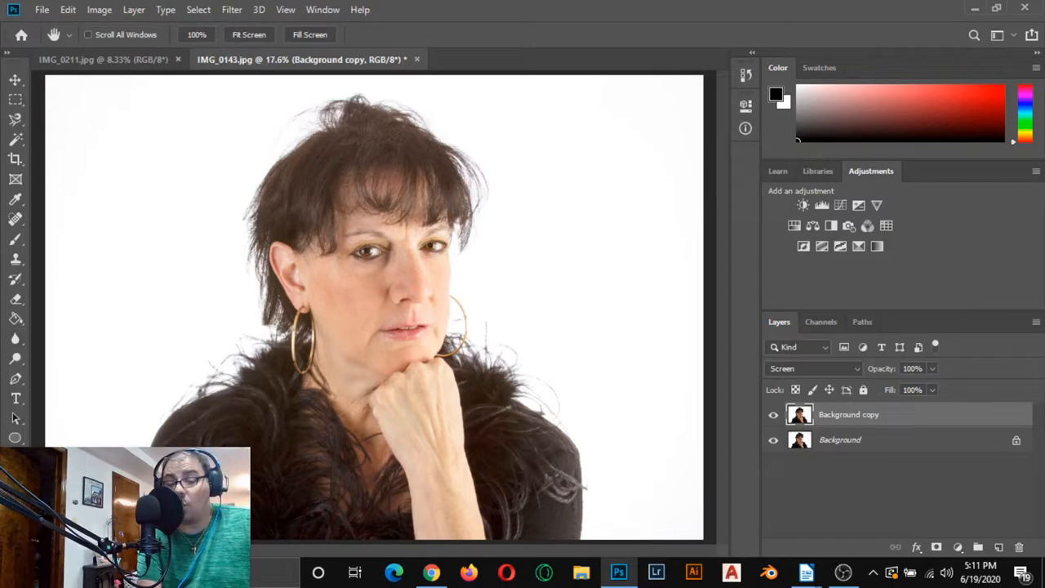
{"action": "left_click", "coordinate": [15, 477]}
{"action": "left_click_drag", "start_coordinate": [420, 261], "coordinate": [400, 253]}
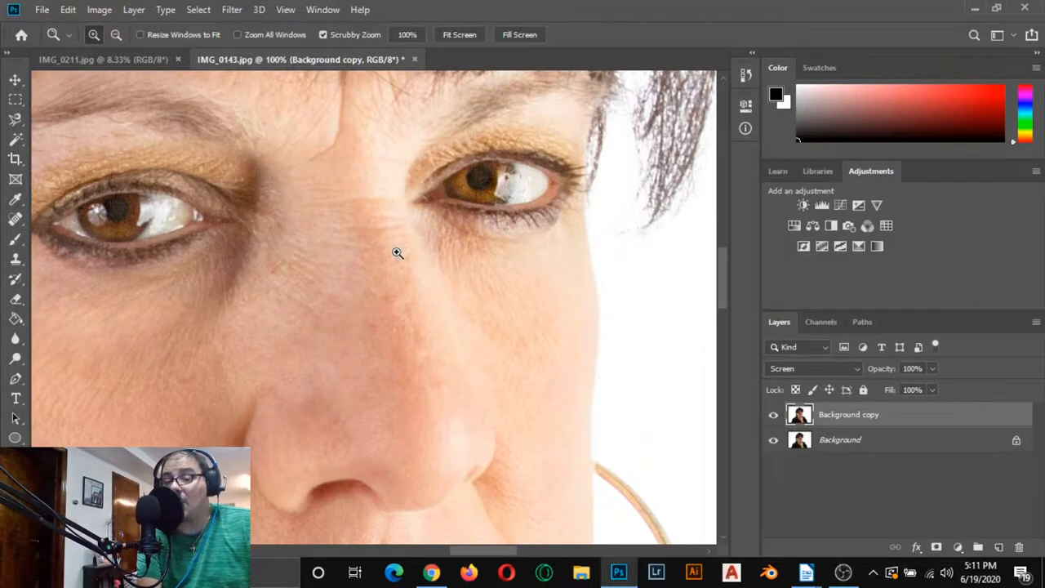
{"action": "scroll", "coordinate": [359, 258], "scroll_direction": "left", "scroll_amount": 3}
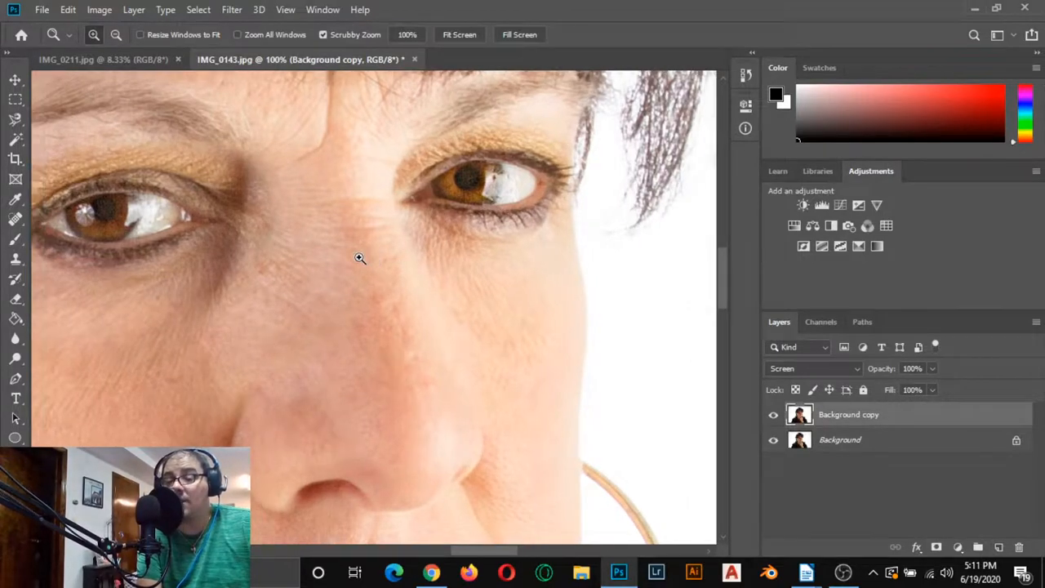
{"action": "scroll", "coordinate": [361, 255], "scroll_direction": "left", "scroll_amount": 1}
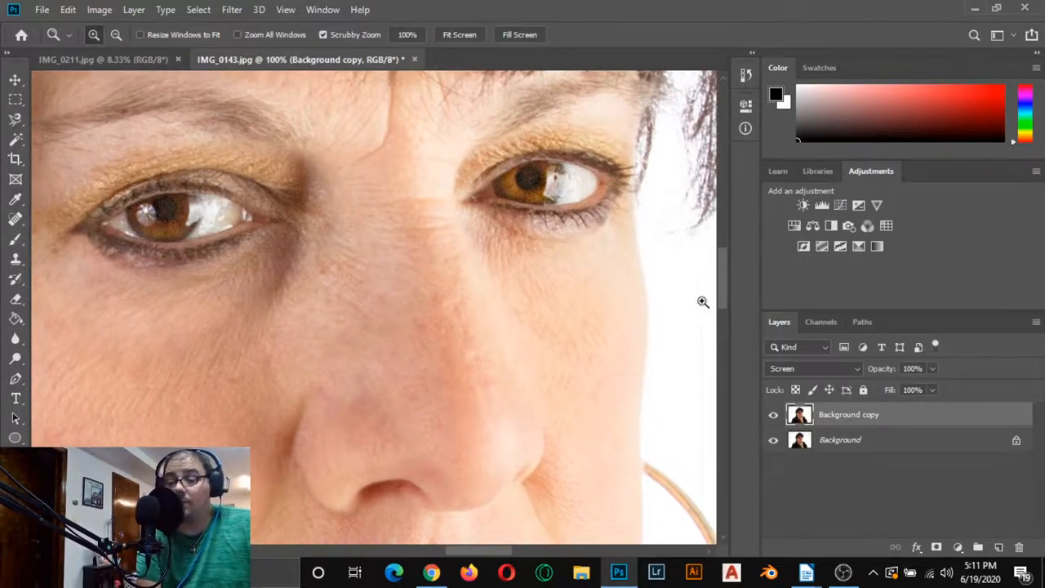
{"action": "left_click", "coordinate": [936, 548]}
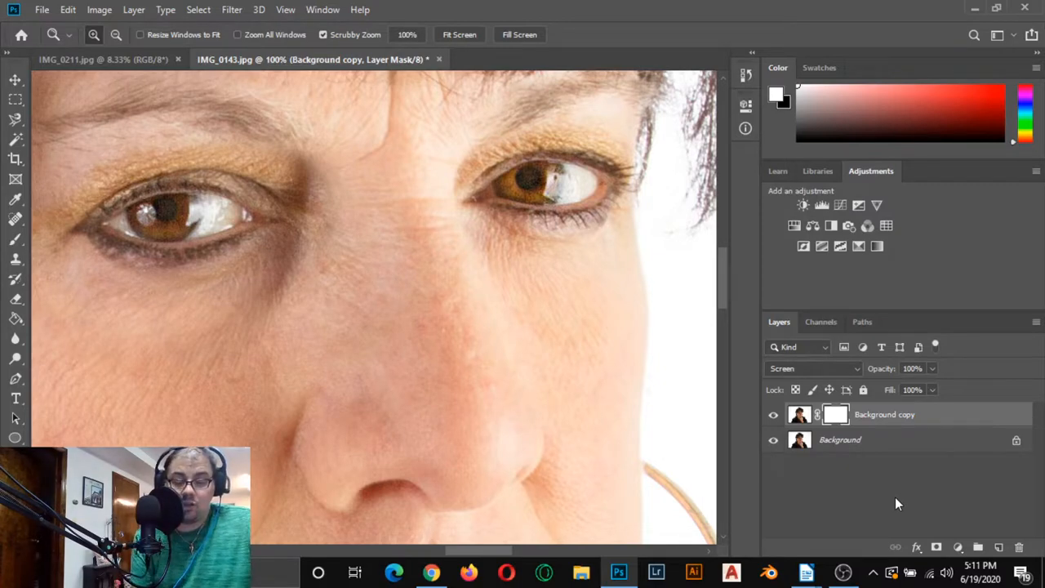
{"action": "key", "text": "ctrl+i"}
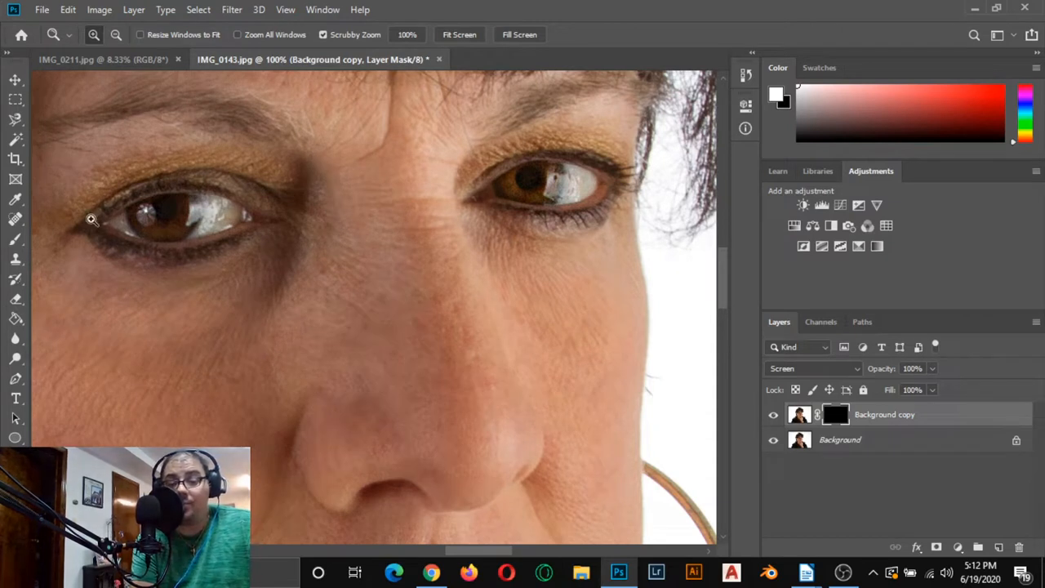
Step: With a white 25 px brush, paint the mask over the small eye white at the outer corner of the eye nearest the visible ear
{"action": "left_click", "coordinate": [15, 239]}
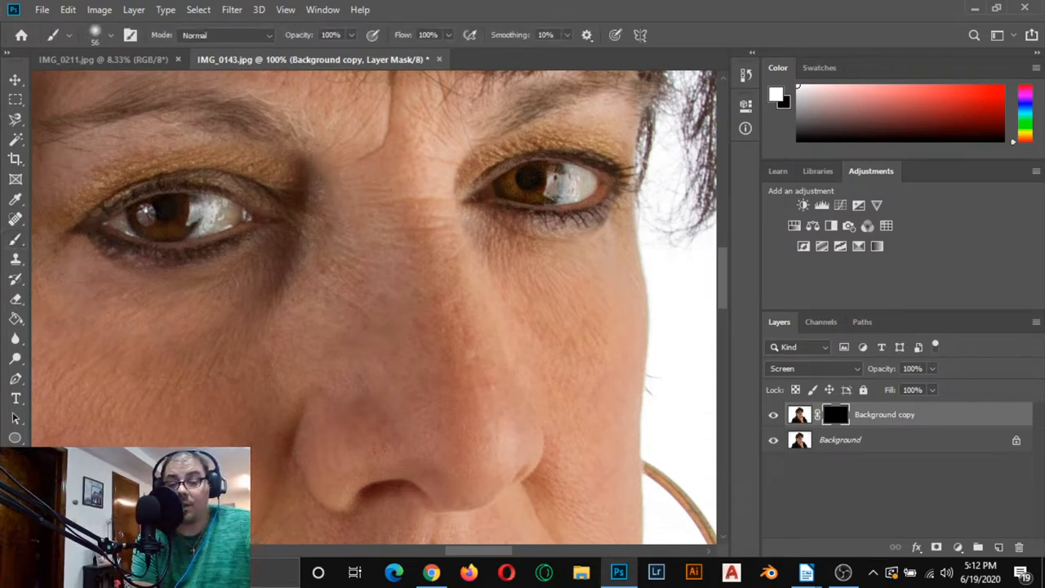
{"action": "key", "text": "z"}
{"action": "left_click", "coordinate": [208, 212]}
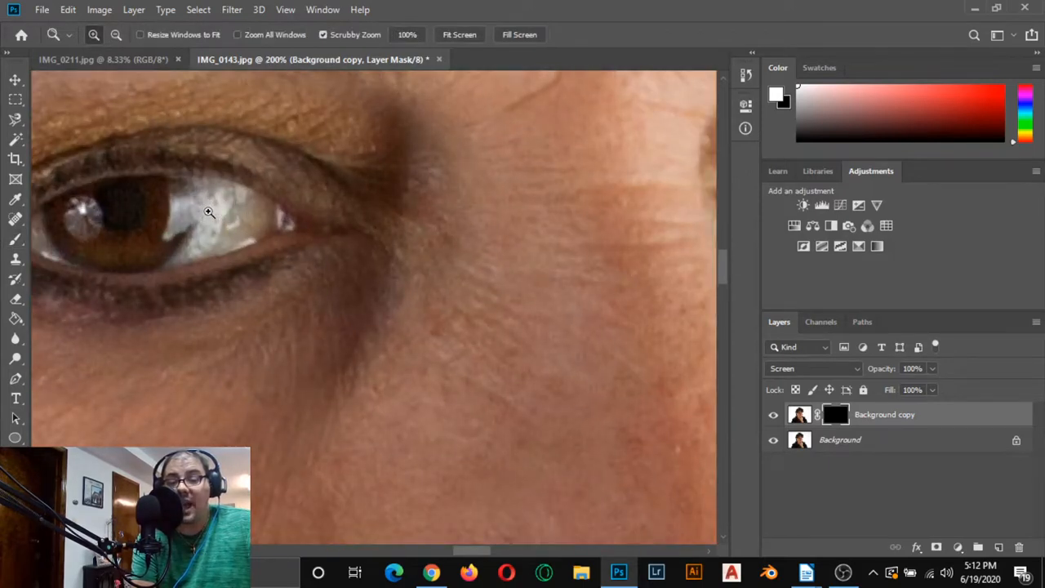
{"action": "scroll", "coordinate": [208, 211], "scroll_direction": "left", "scroll_amount": 1}
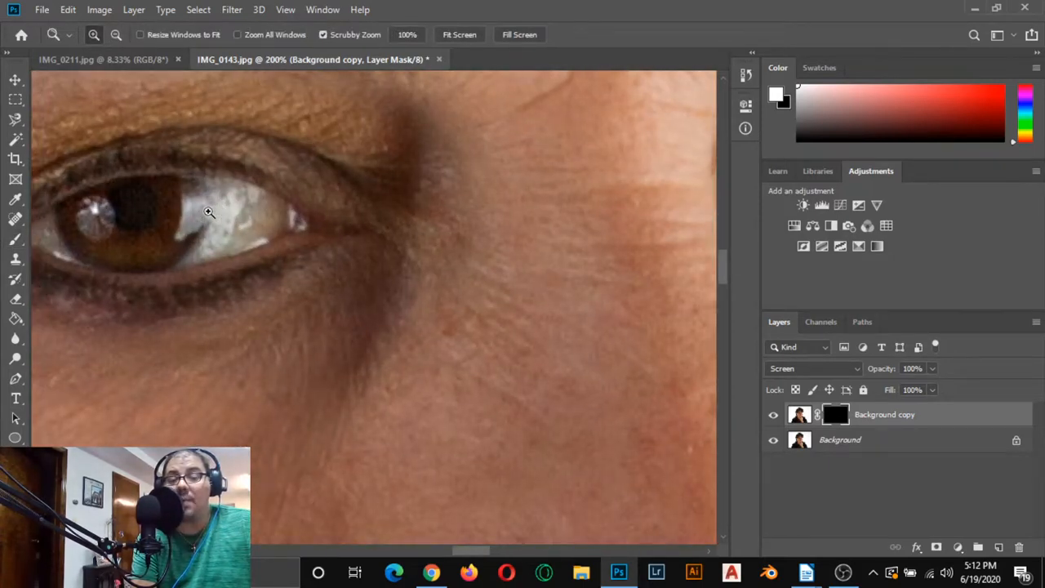
{"action": "left_click", "coordinate": [208, 211]}
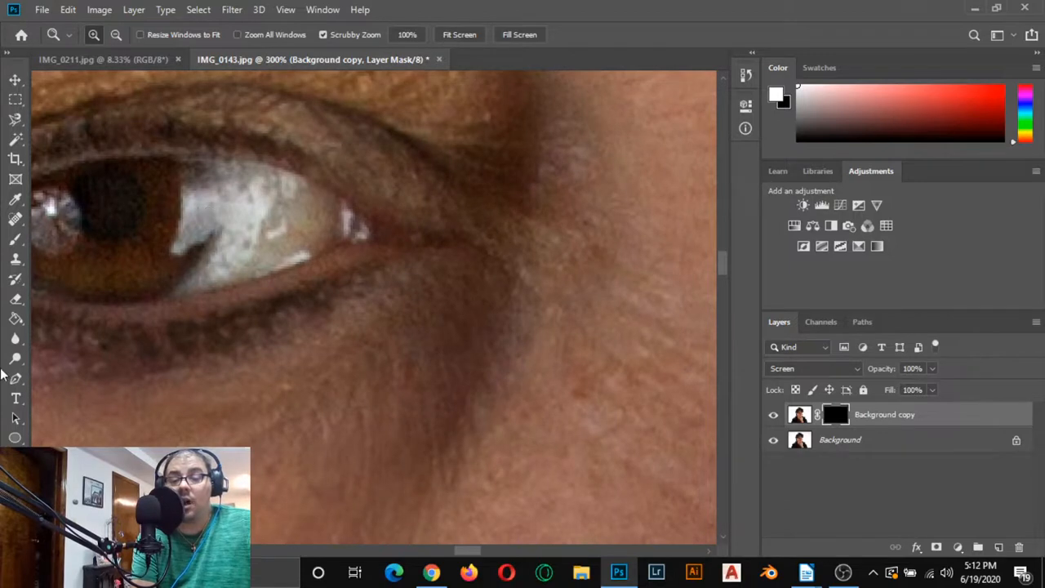
{"action": "double_click", "coordinate": [16, 458]}
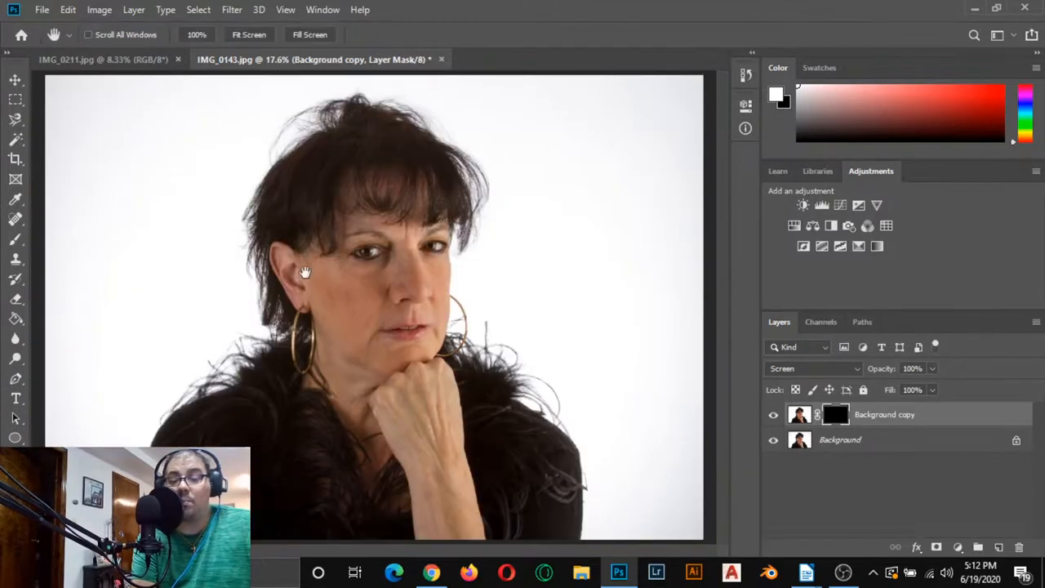
{"action": "key", "text": "z"}
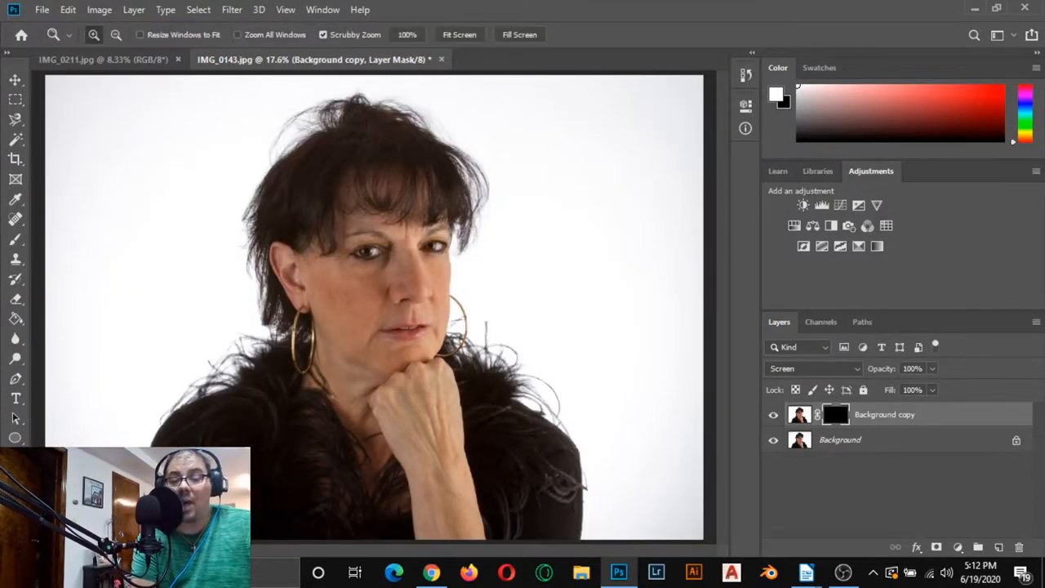
{"action": "left_click", "coordinate": [335, 270]}
{"action": "left_click", "coordinate": [413, 236]}
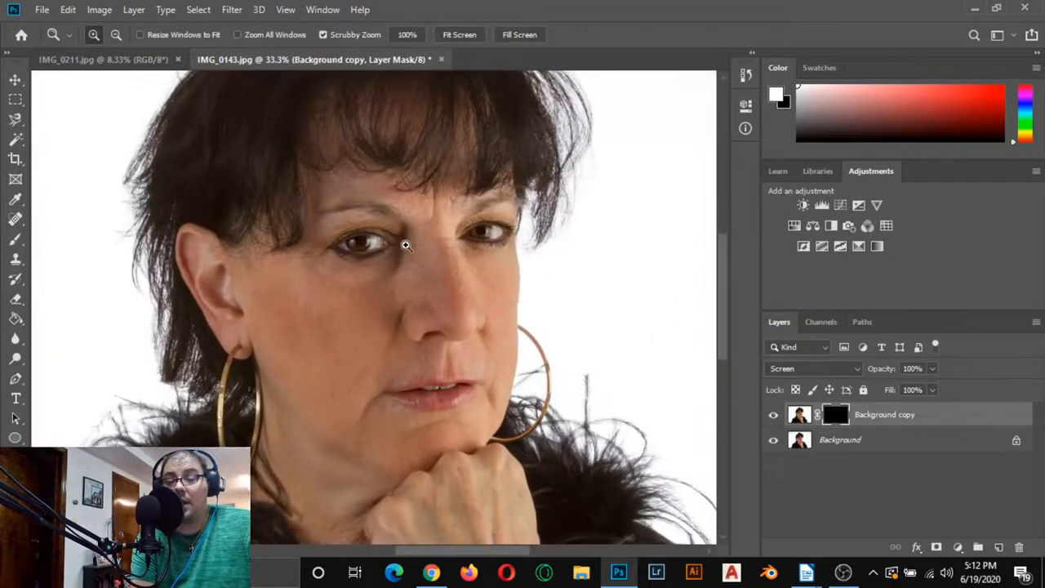
{"action": "left_click", "coordinate": [403, 240]}
{"action": "left_click", "coordinate": [403, 240]}
{"action": "left_click", "coordinate": [346, 245]}
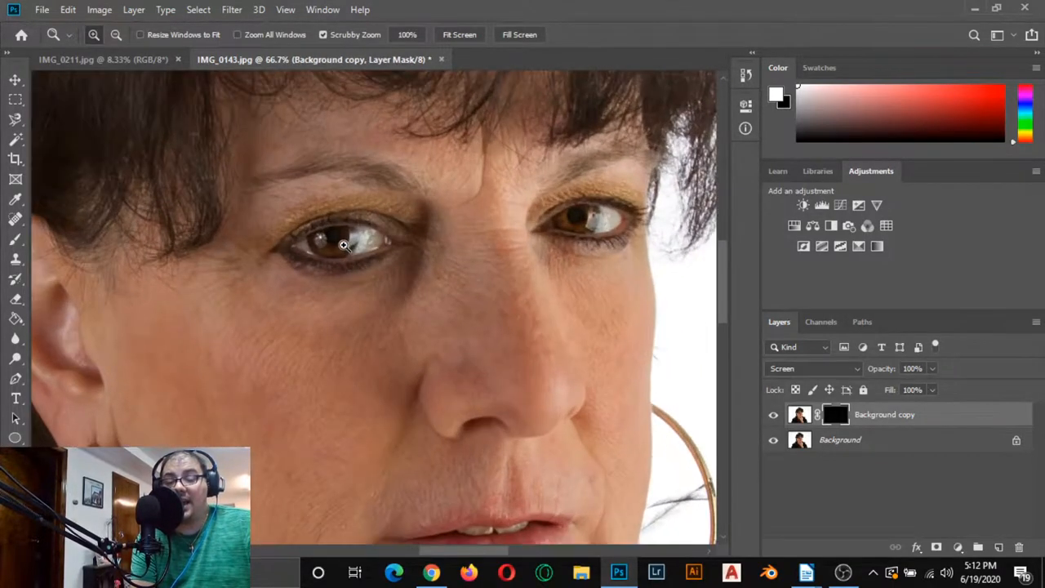
{"action": "left_click", "coordinate": [343, 245]}
{"action": "left_click", "coordinate": [344, 245]}
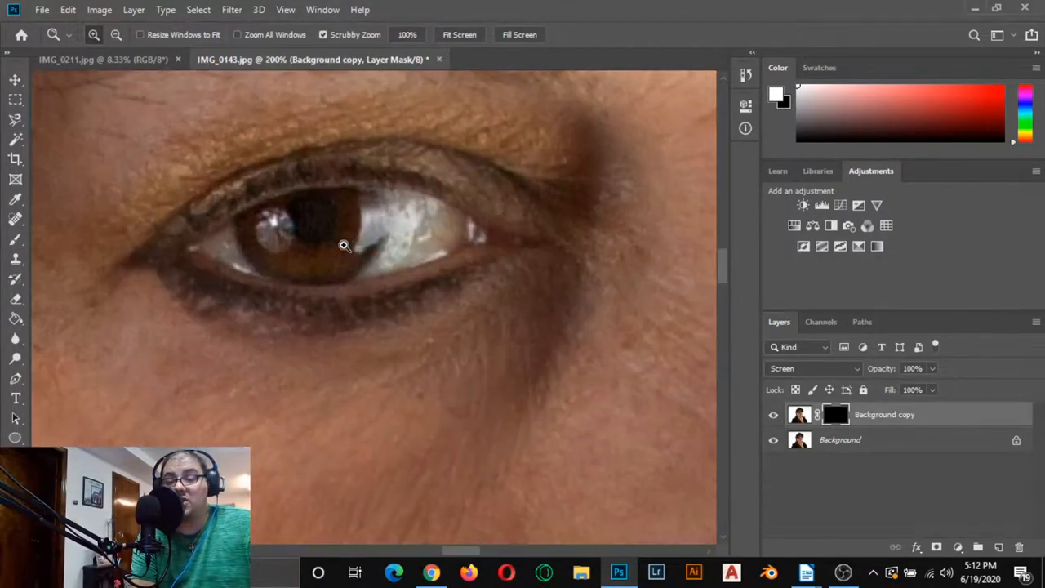
{"action": "left_click", "coordinate": [15, 238]}
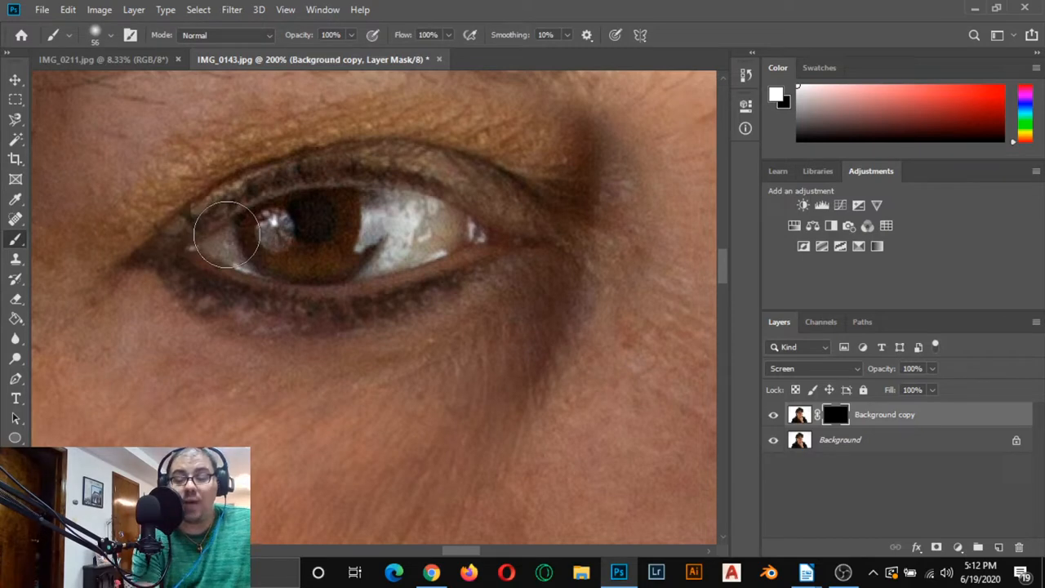
{"action": "key", "text": "bracketleft"}
{"action": "key", "text": "bracketleft"}
{"action": "key", "text": "bracketleft"}
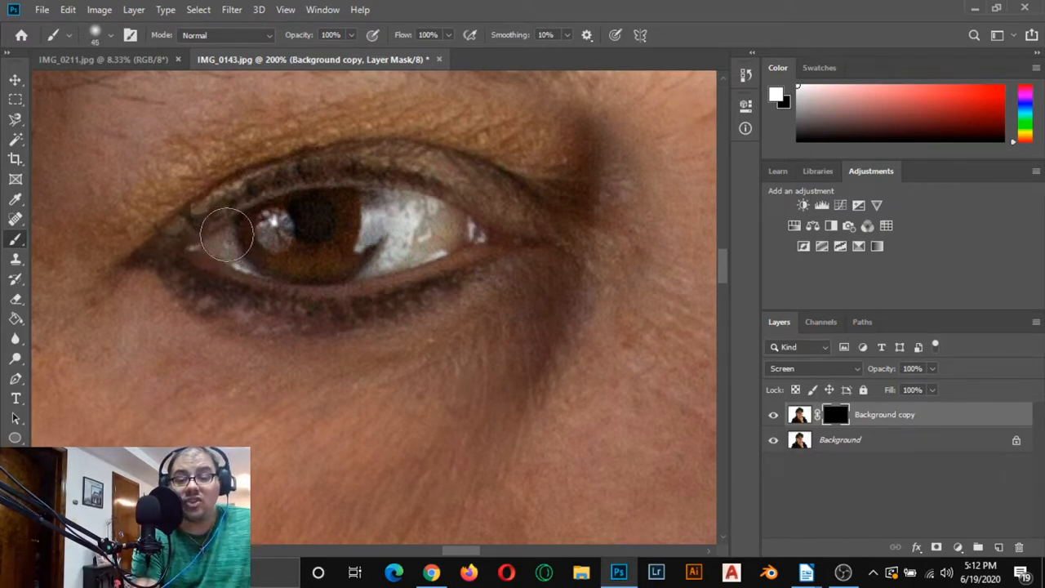
{"action": "key", "text": "bracketleft"}
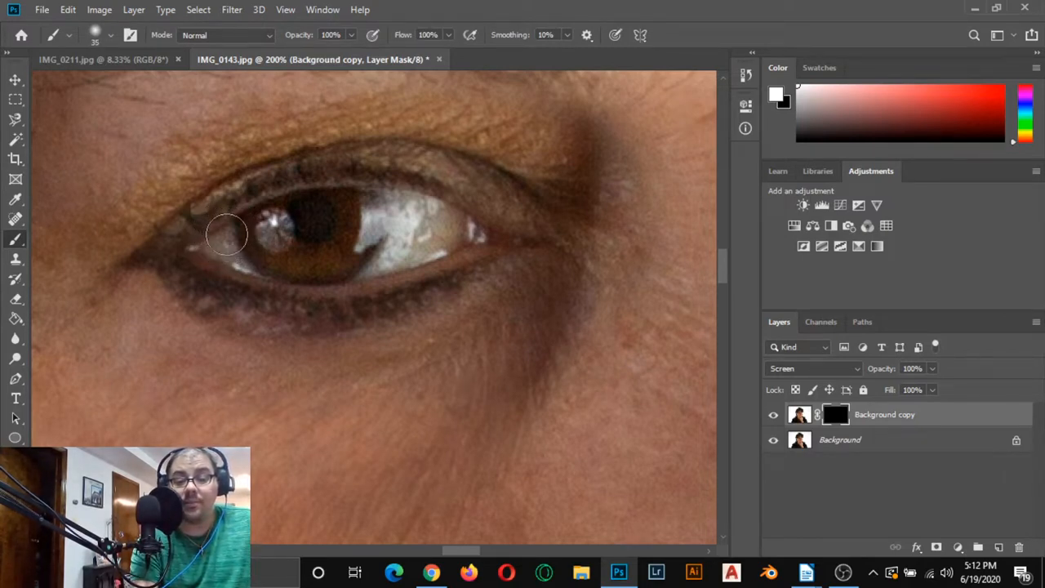
{"action": "key", "text": "bracketleft"}
{"action": "key", "text": "bracketleft"}
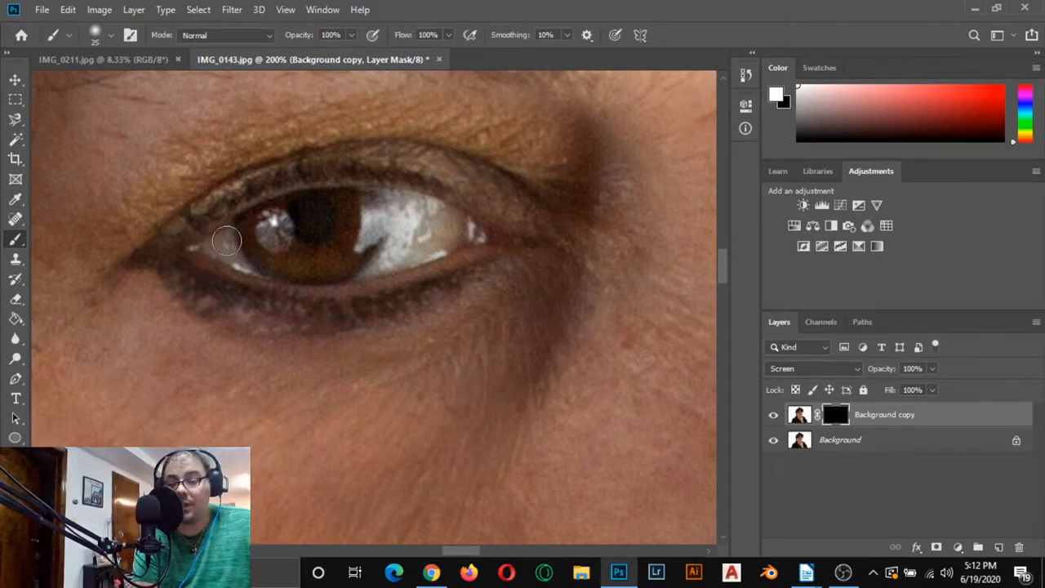
{"action": "mouse_move", "coordinate": [227, 241]}
{"action": "left_mouse_down"}
{"action": "mouse_move", "coordinate": [232, 261]}
{"action": "mouse_move", "coordinate": [230, 243]}
{"action": "left_mouse_up"}
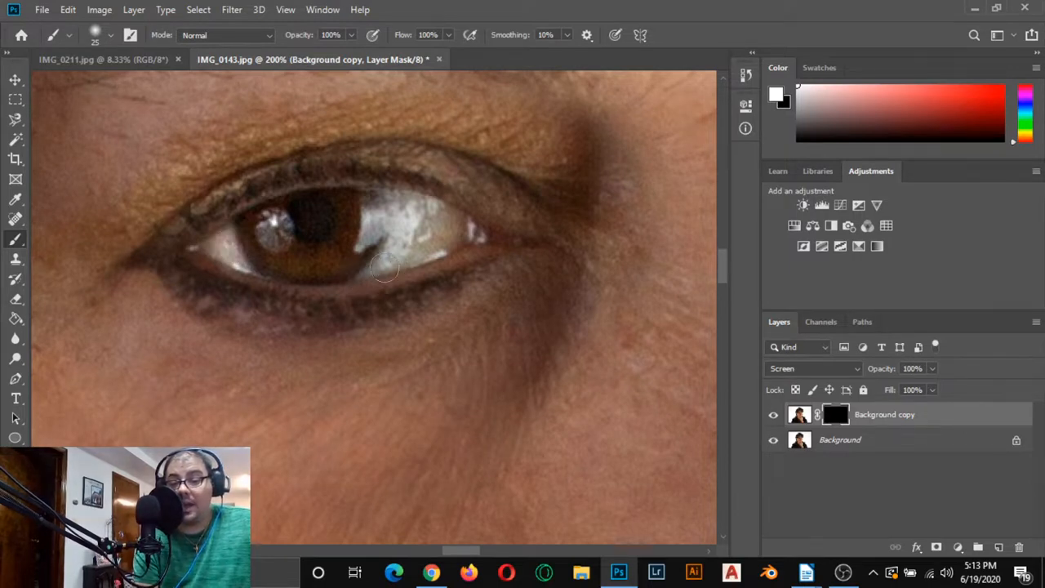
Step: Paint the mask over the larger eye white on the nose side of the iris with a 15 px brush, refining its edges at 8 px
{"action": "key", "text": "bracketleft"}
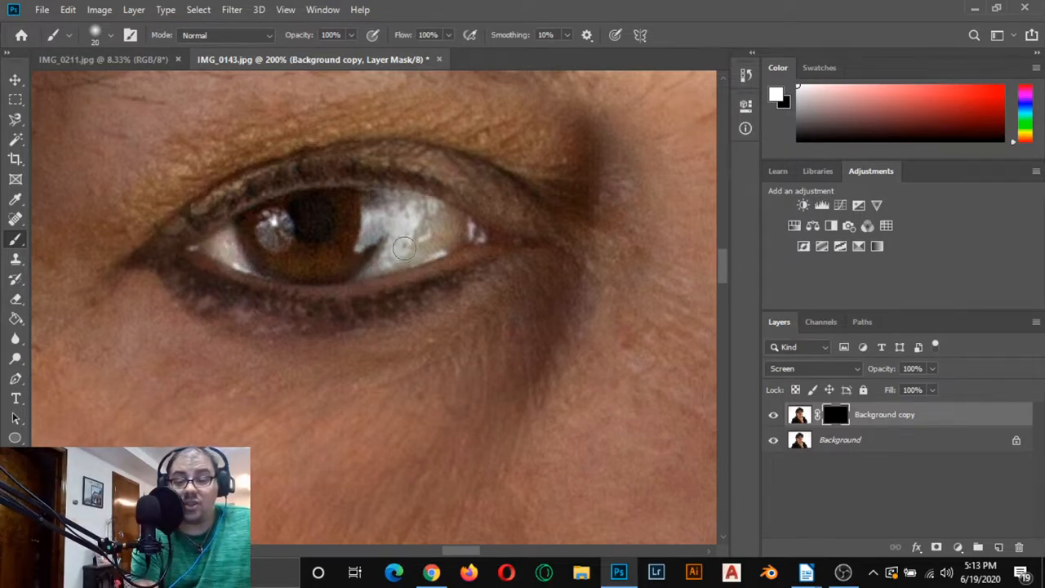
{"action": "key", "text": "bracketleft"}
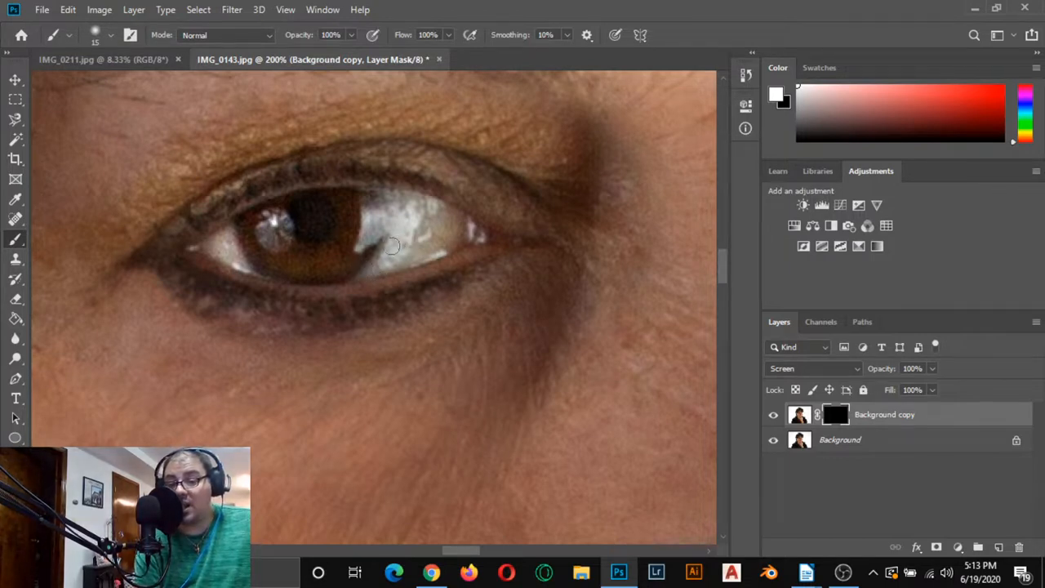
{"action": "mouse_move", "coordinate": [392, 247]}
{"action": "left_mouse_down"}
{"action": "mouse_move", "coordinate": [408, 212]}
{"action": "mouse_move", "coordinate": [399, 208]}
{"action": "mouse_move", "coordinate": [423, 202]}
{"action": "mouse_move", "coordinate": [458, 222]}
{"action": "mouse_move", "coordinate": [459, 238]}
{"action": "mouse_move", "coordinate": [445, 247]}
{"action": "mouse_move", "coordinate": [414, 235]}
{"action": "mouse_move", "coordinate": [428, 222]}
{"action": "mouse_move", "coordinate": [445, 245]}
{"action": "mouse_move", "coordinate": [403, 247]}
{"action": "mouse_move", "coordinate": [382, 264]}
{"action": "left_mouse_up"}
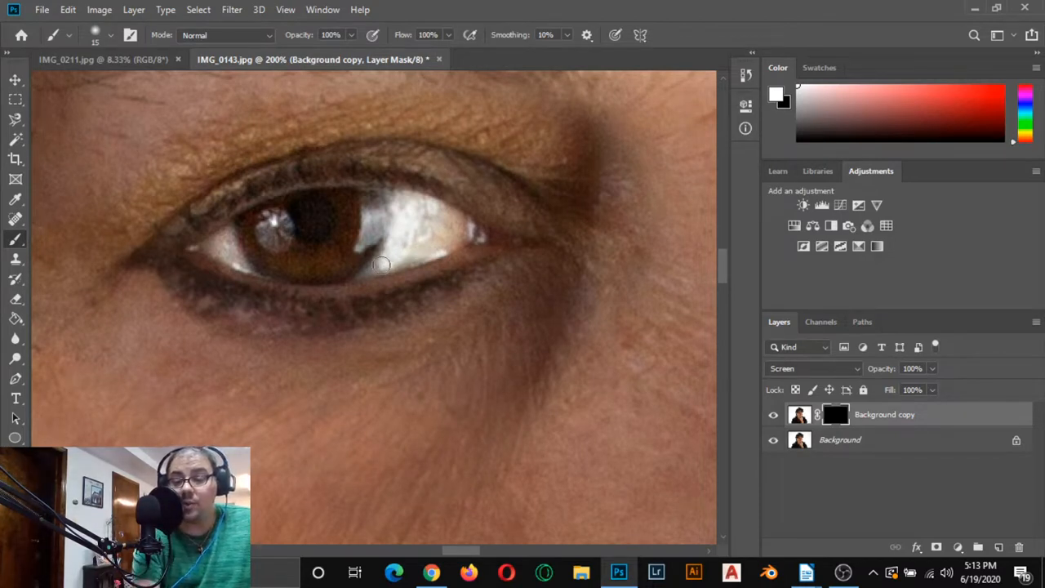
{"action": "key", "text": "bracketleft"}
{"action": "key", "text": "bracketleft"}
{"action": "key", "text": "bracketleft"}
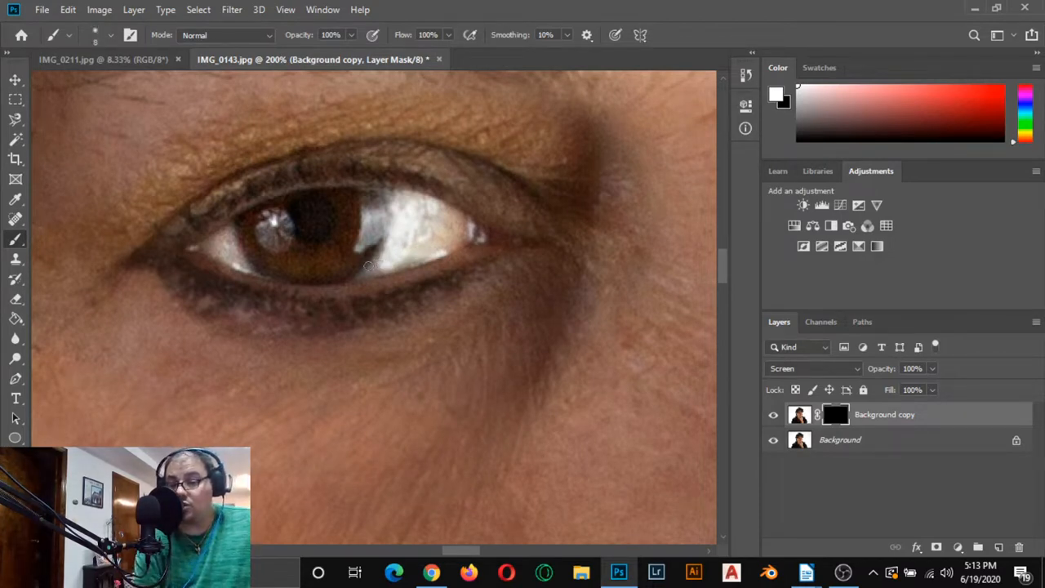
{"action": "mouse_move", "coordinate": [369, 275]}
{"action": "left_mouse_down"}
{"action": "mouse_move", "coordinate": [424, 247]}
{"action": "mouse_move", "coordinate": [401, 266]}
{"action": "mouse_move", "coordinate": [441, 252]}
{"action": "mouse_move", "coordinate": [452, 224]}
{"action": "mouse_move", "coordinate": [425, 206]}
{"action": "mouse_move", "coordinate": [437, 237]}
{"action": "left_mouse_up"}
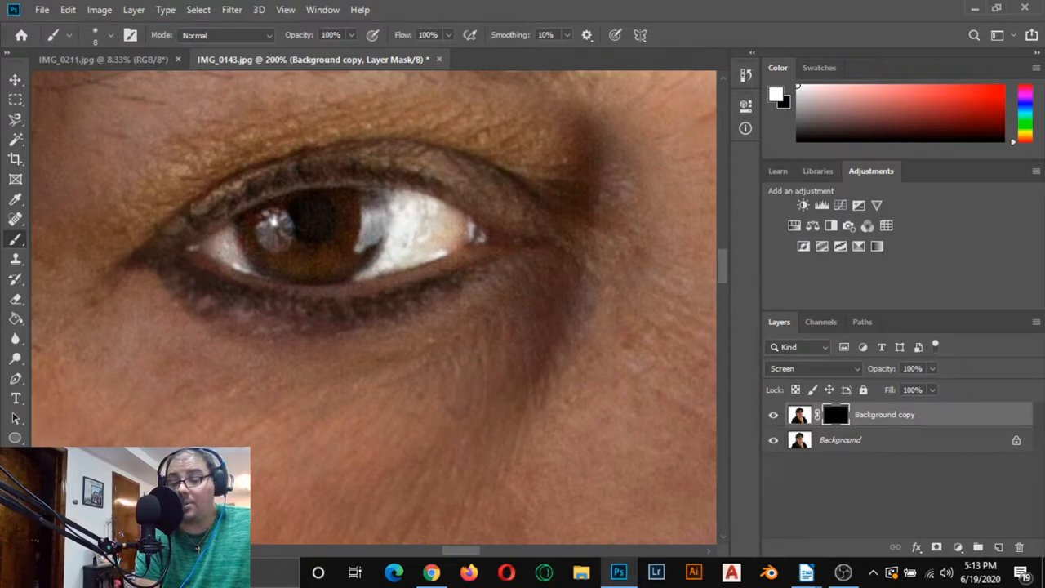
Step: Make black the foreground colour, and hide and reshow the Background copy layer to compare the eye before and after
{"action": "key", "text": "x"}
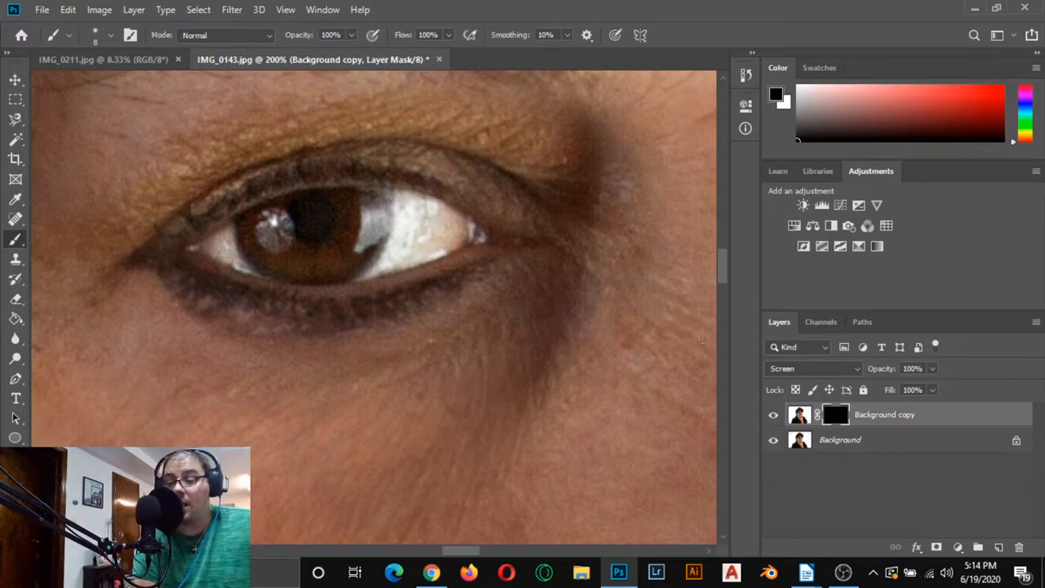
{"action": "left_click", "coordinate": [774, 416]}
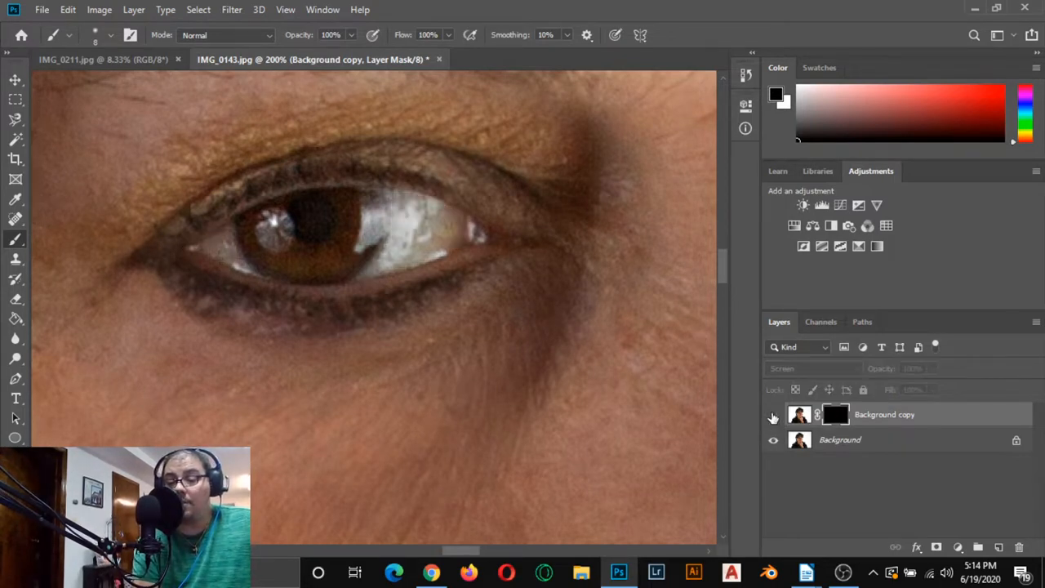
{"action": "left_click", "coordinate": [774, 416]}
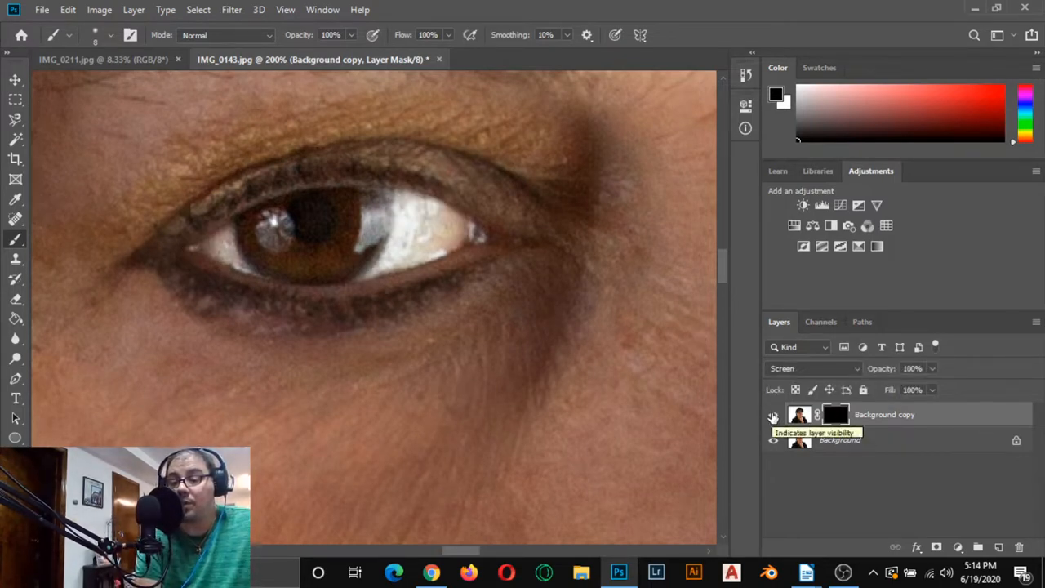
Step: Hide and reshow the Background copy layer to compare the retouched eye up close
{"action": "left_click", "coordinate": [773, 416]}
{"action": "left_click", "coordinate": [774, 415]}
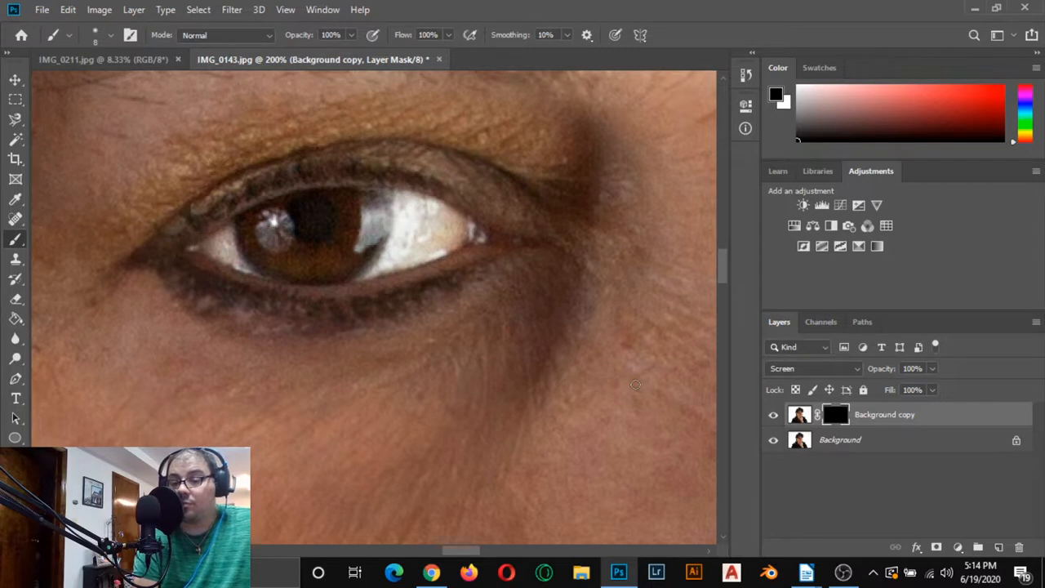
{"action": "scroll", "coordinate": [490, 392], "scroll_direction": "left", "scroll_amount": 3}
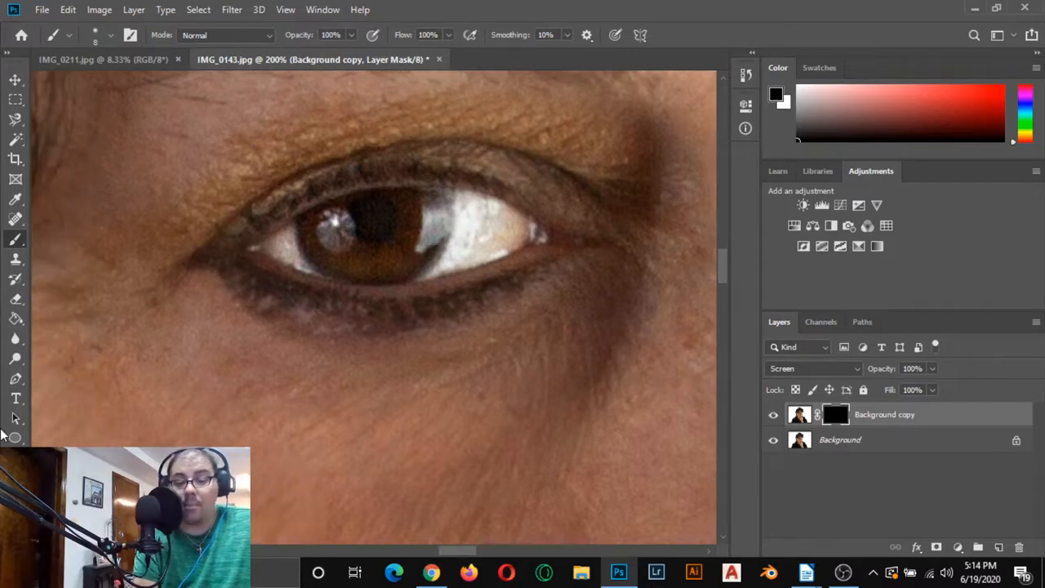
Step: With a white 20 px brush, paint the mask over the white of the other eye, the one farther from the visible ear
{"action": "key", "text": "space"}
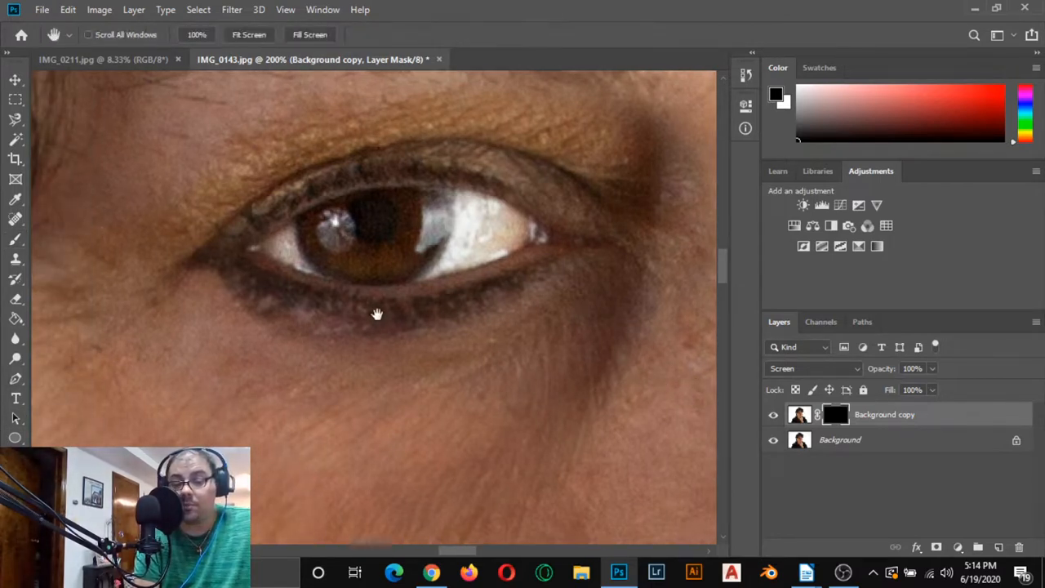
{"action": "left_click_drag", "start_coordinate": [436, 299], "coordinate": [140, 289]}
{"action": "left_click_drag", "start_coordinate": [456, 264], "coordinate": [329, 297]}
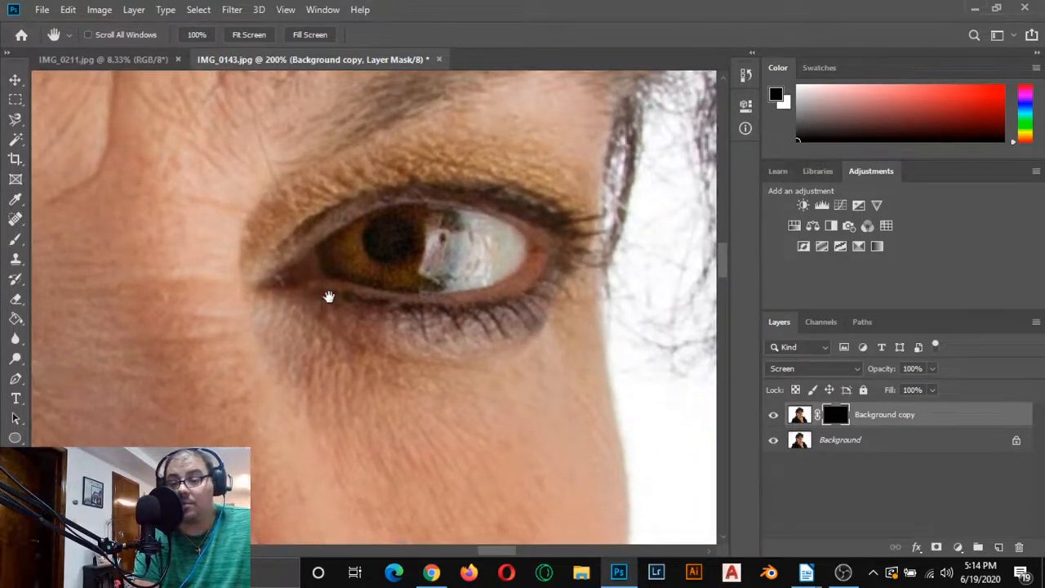
{"action": "left_click", "coordinate": [15, 241]}
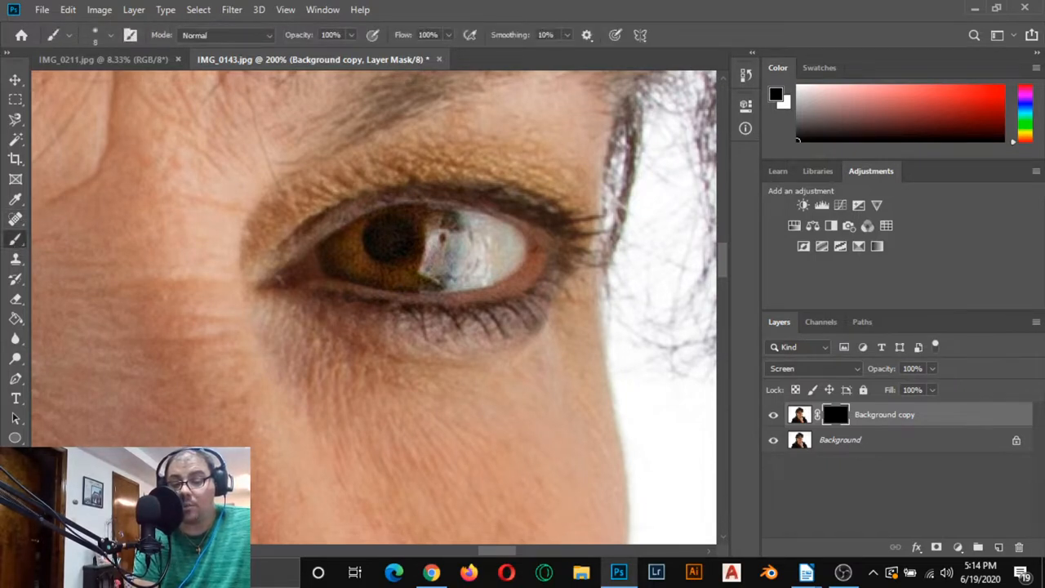
{"action": "key", "text": "x"}
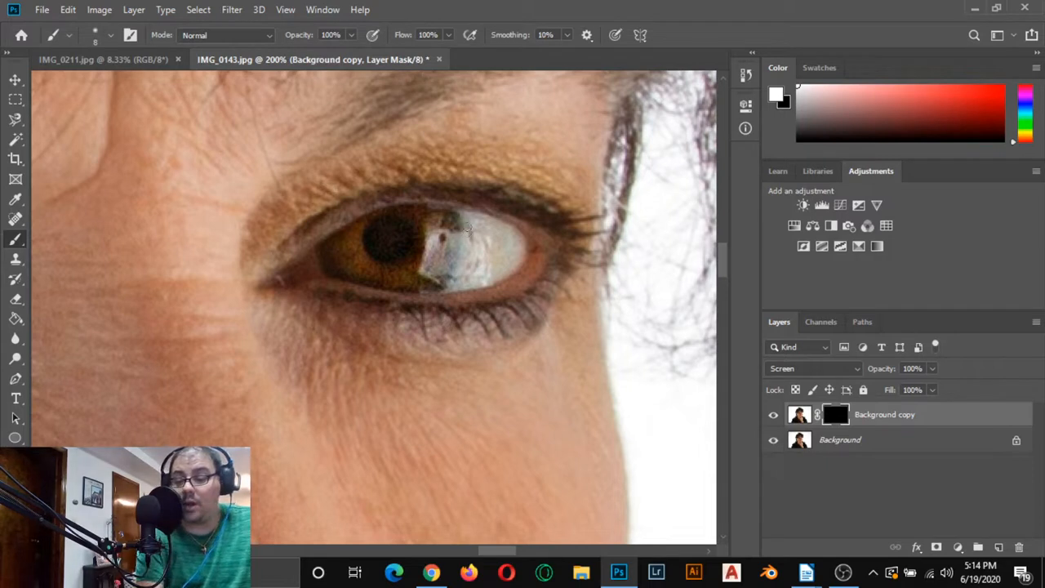
{"action": "key", "text": "bracketright"}
{"action": "key", "text": "bracketright"}
{"action": "key", "text": "bracketright"}
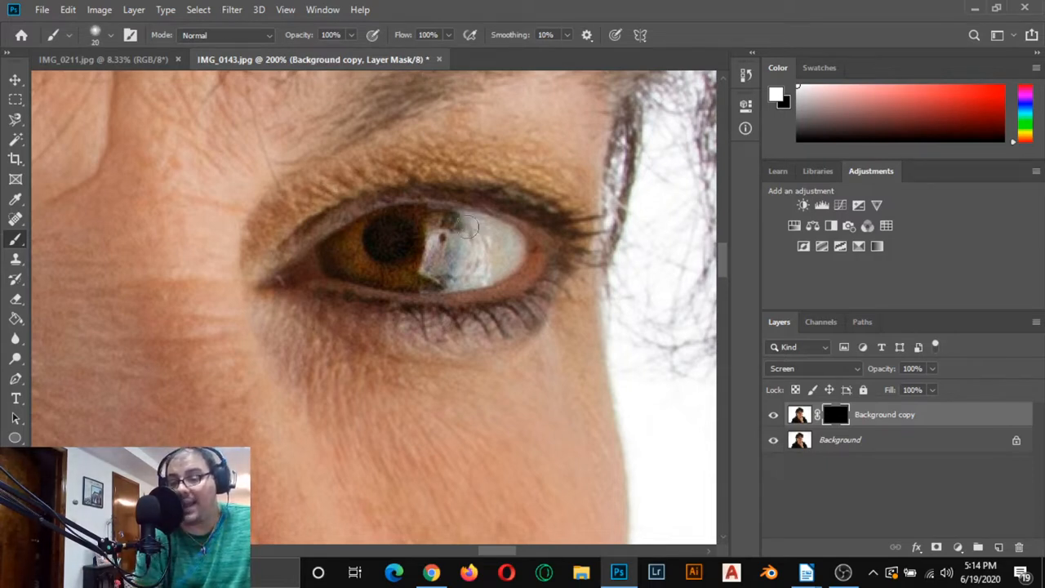
{"action": "mouse_move", "coordinate": [478, 224]}
{"action": "left_mouse_down"}
{"action": "mouse_move", "coordinate": [512, 247]}
{"action": "mouse_move", "coordinate": [513, 263]}
{"action": "mouse_move", "coordinate": [457, 271]}
{"action": "mouse_move", "coordinate": [472, 230]}
{"action": "mouse_move", "coordinate": [487, 251]}
{"action": "mouse_move", "coordinate": [495, 242]}
{"action": "mouse_move", "coordinate": [471, 273]}
{"action": "mouse_move", "coordinate": [490, 248]}
{"action": "mouse_move", "coordinate": [482, 251]}
{"action": "left_mouse_up"}
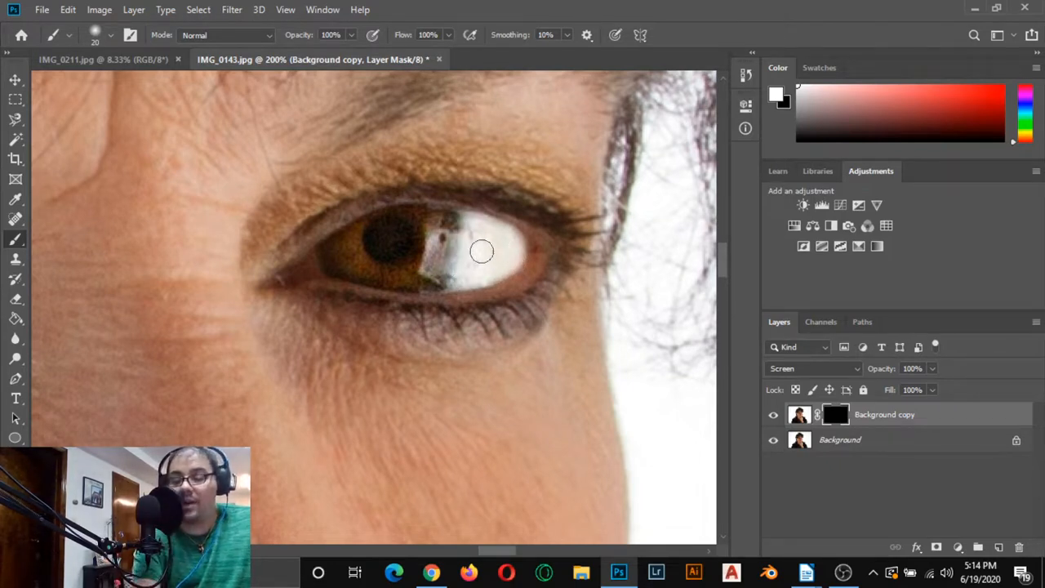
Step: Touch up the lower edge of that eye white with a 9 px brush, and undo the last edit
{"action": "key", "text": "bracketleft"}
{"action": "key", "text": "bracketleft"}
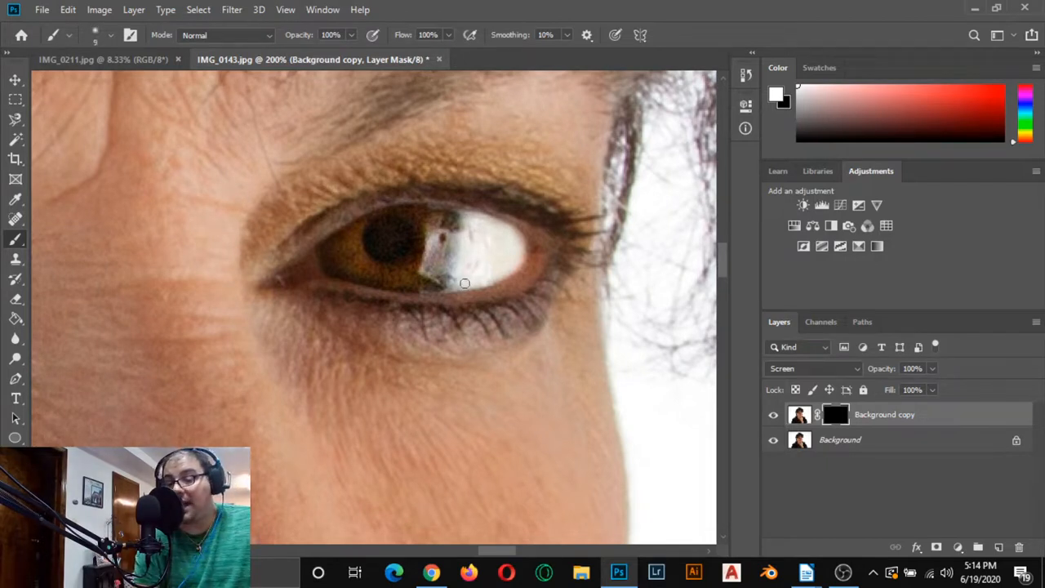
{"action": "right_click", "coordinate": [459, 283]}
{"action": "left_click", "coordinate": [469, 266]}
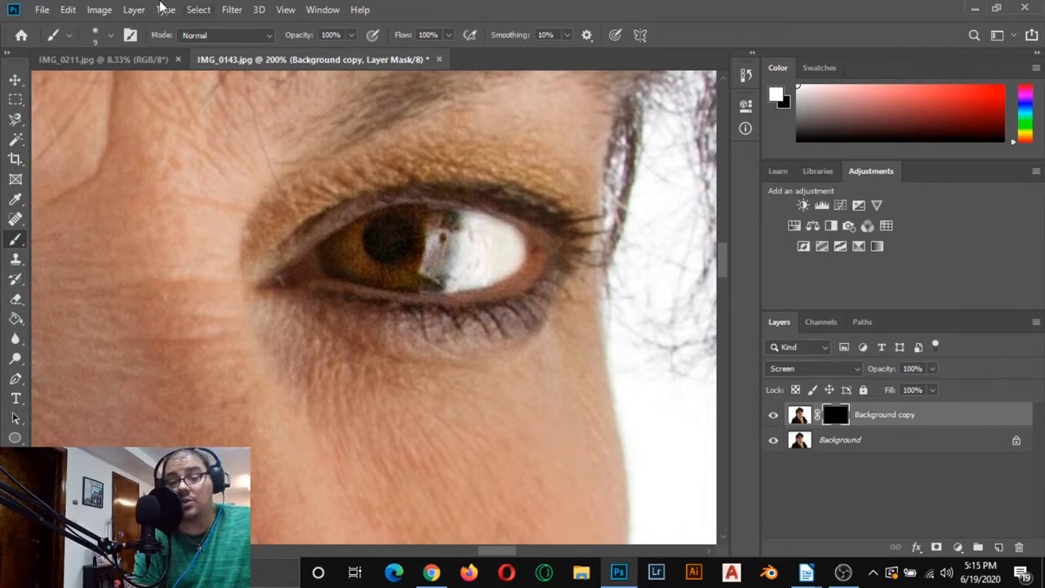
{"action": "left_click", "coordinate": [68, 10]}
{"action": "left_click", "coordinate": [115, 23]}
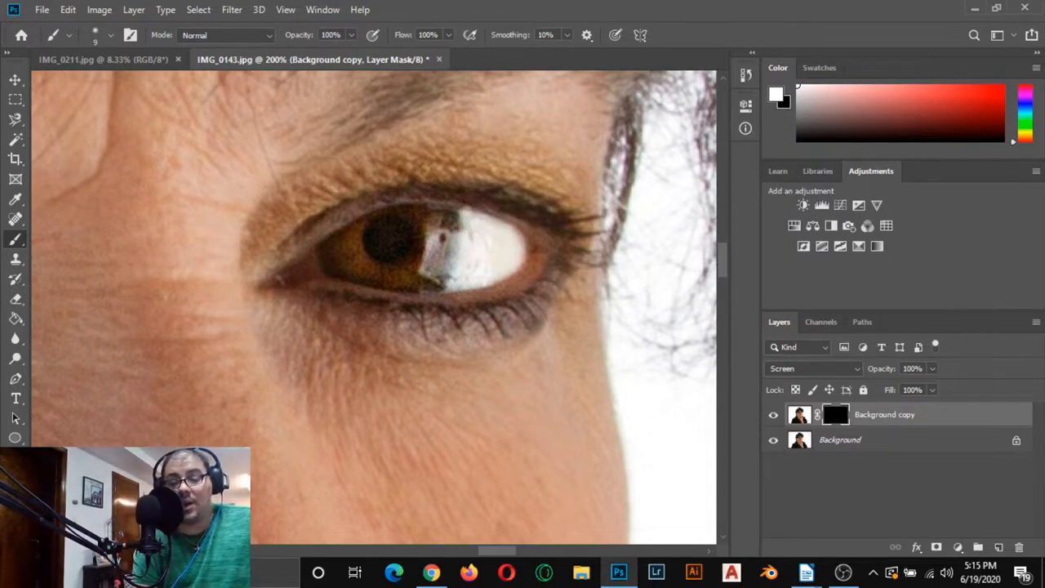
Step: Switch the foreground colour to black, and toggle the Background copy layer off and on to check the second eye
{"action": "key", "text": "x"}
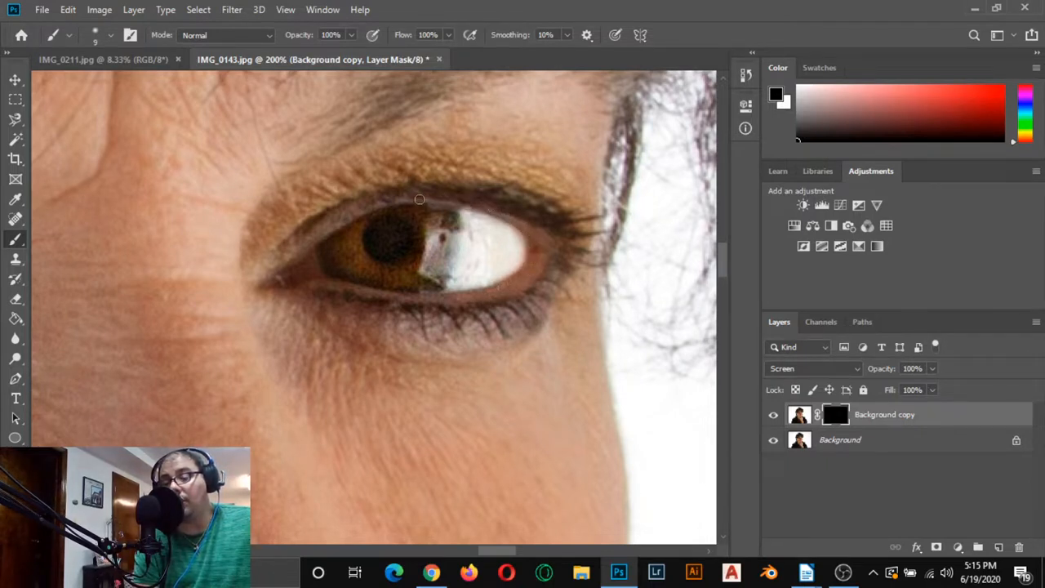
{"action": "left_click", "coordinate": [773, 415]}
{"action": "left_click", "coordinate": [772, 415]}
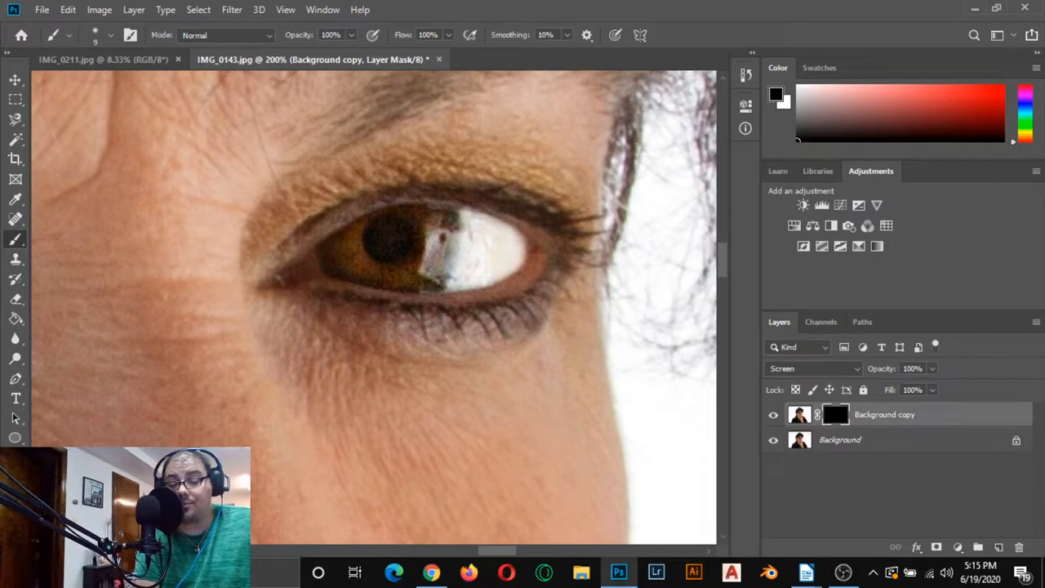
Step: View both eyes together at 100% zoom and compare them with the Background copy layer hidden and shown
{"action": "key", "text": "space"}
{"action": "left_click_drag", "start_coordinate": [198, 269], "coordinate": [624, 261]}
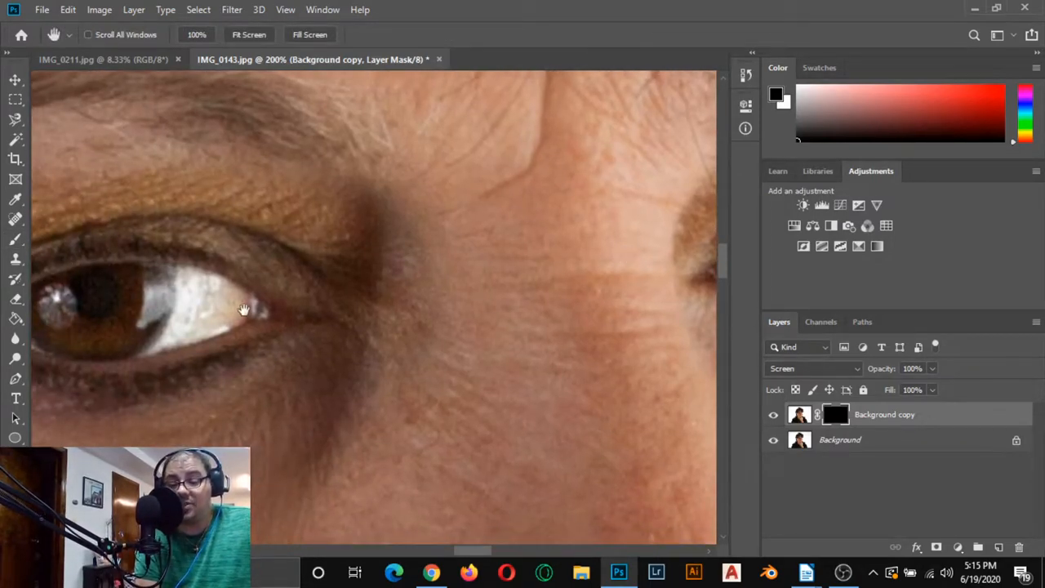
{"action": "key", "text": "z"}
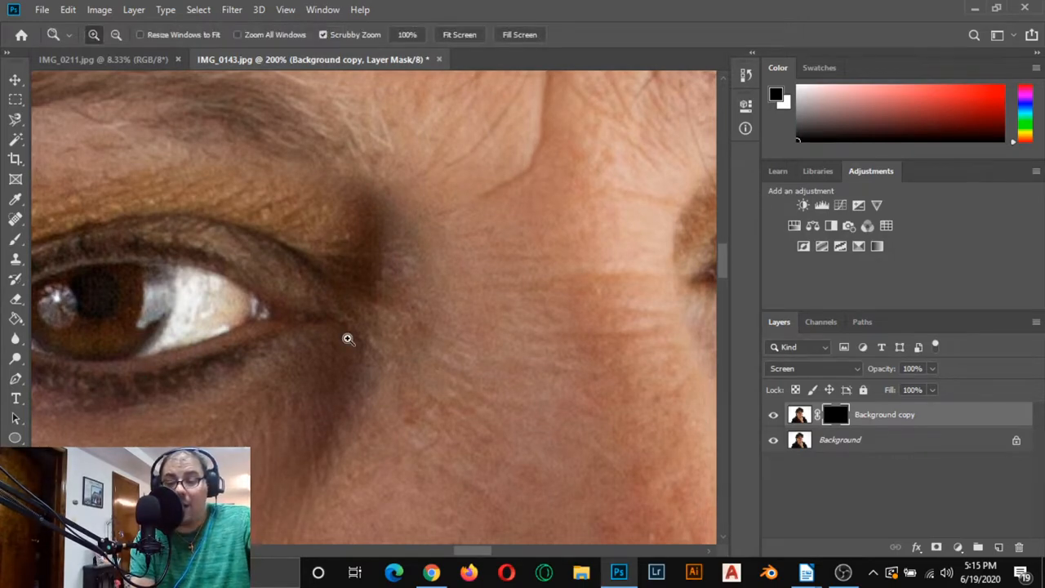
{"action": "key", "text": "super"}
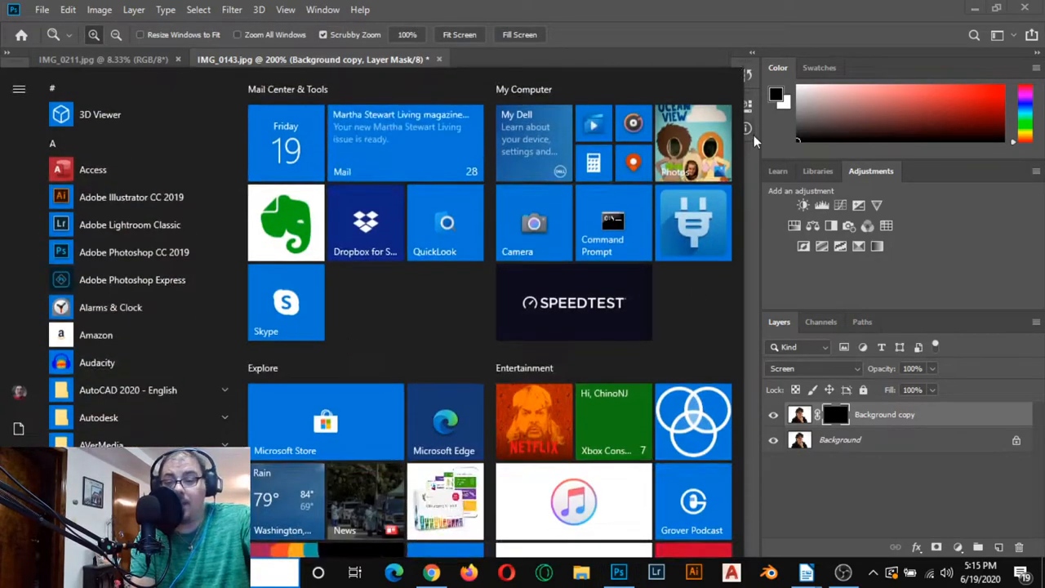
{"action": "left_click", "coordinate": [718, 1]}
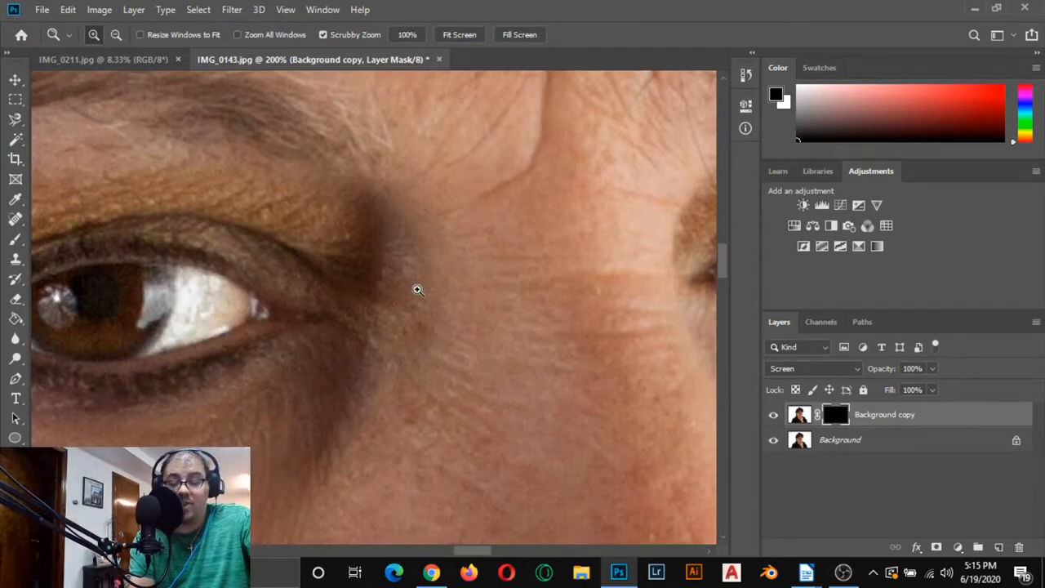
{"action": "left_click", "coordinate": [436, 290], "text": "alt"}
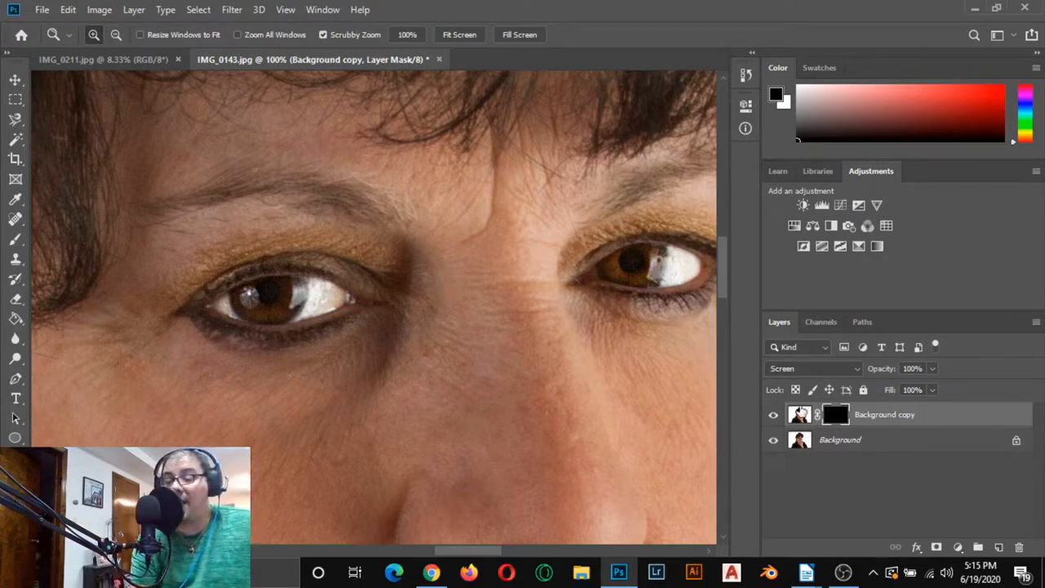
{"action": "left_click", "coordinate": [774, 416]}
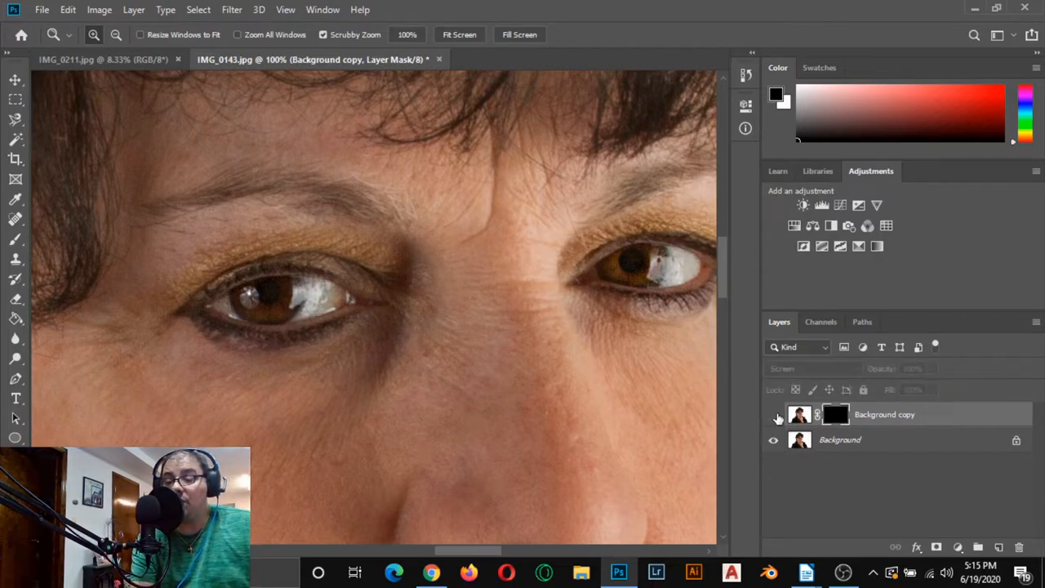
{"action": "left_click", "coordinate": [774, 417]}
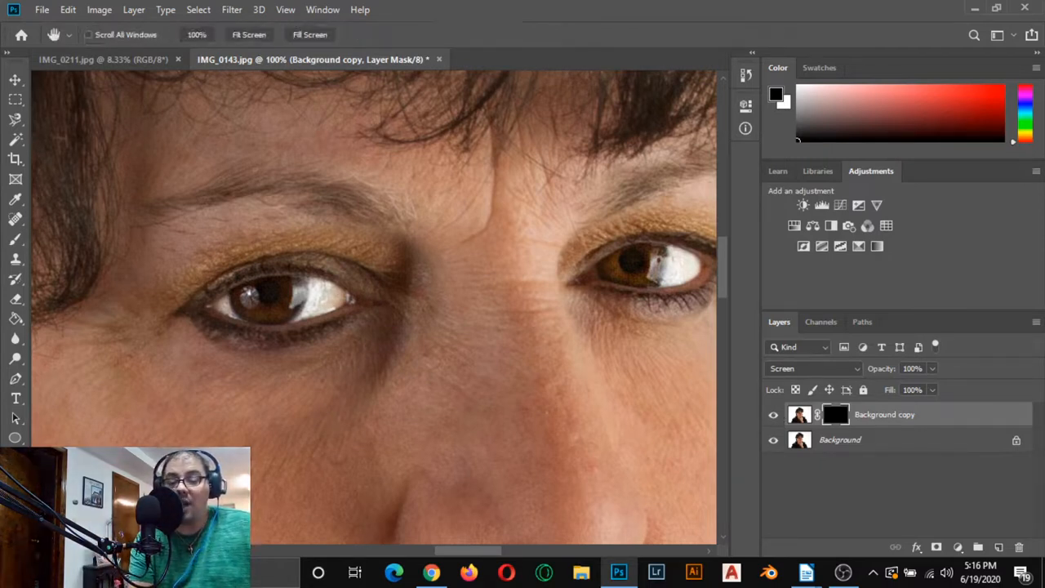
Step: Reduce the opacity of the Background copy layer to 49% while viewing the eye nearest the visible ear at 200%
{"action": "left_click", "coordinate": [488, 282]}
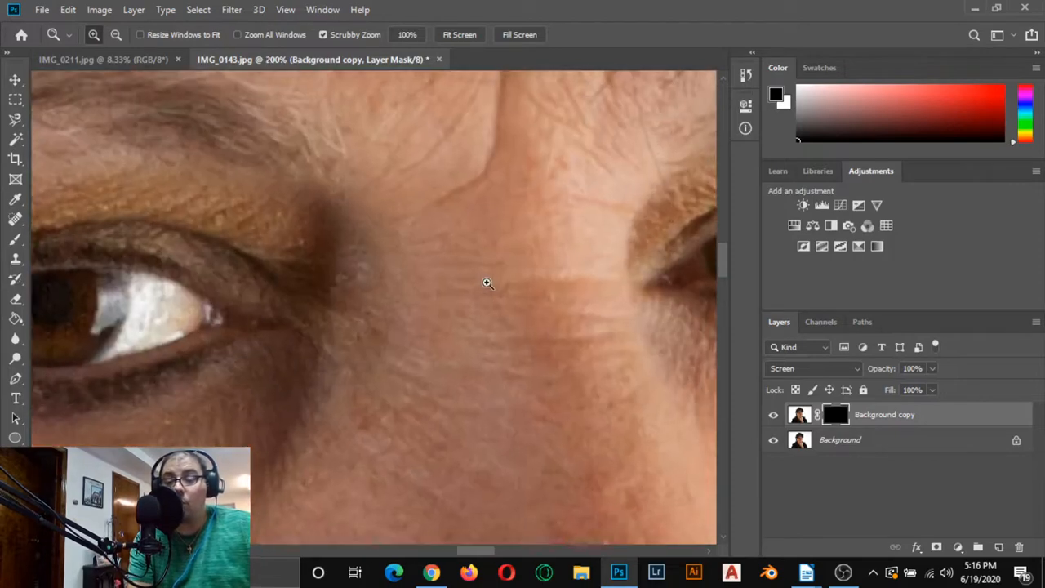
{"action": "scroll", "coordinate": [488, 283], "scroll_direction": "left", "scroll_amount": 1}
{"action": "scroll", "coordinate": [487, 282], "scroll_direction": "left", "scroll_amount": 1}
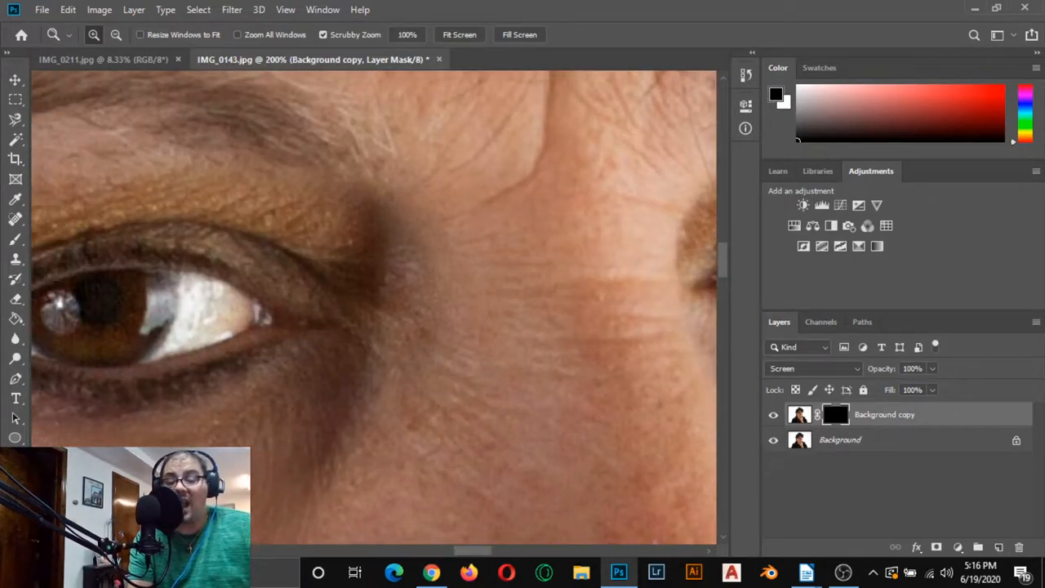
{"action": "key", "text": "h"}
{"action": "left_click_drag", "start_coordinate": [286, 357], "coordinate": [465, 280]}
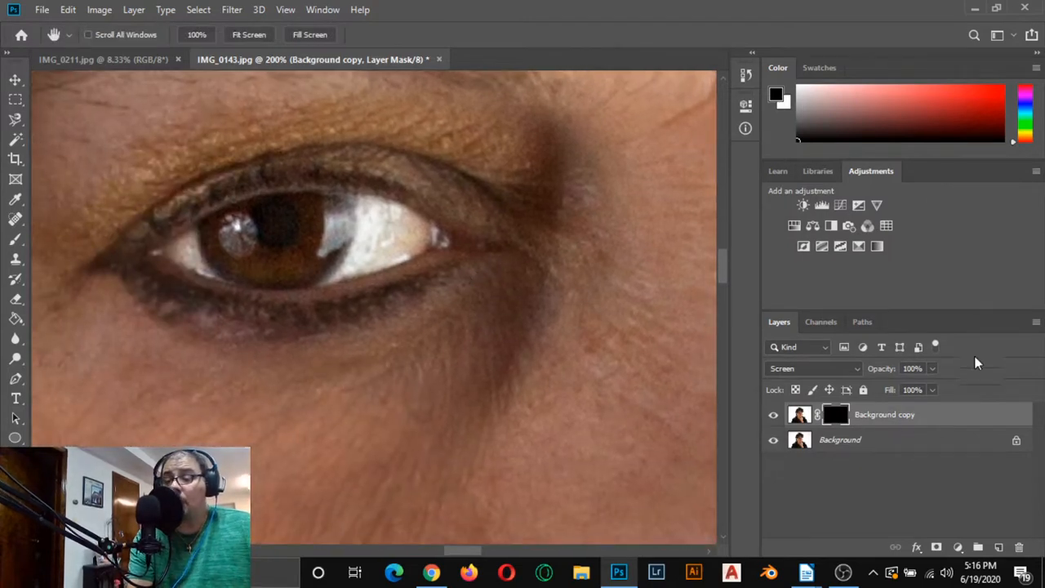
{"action": "left_click", "coordinate": [929, 370]}
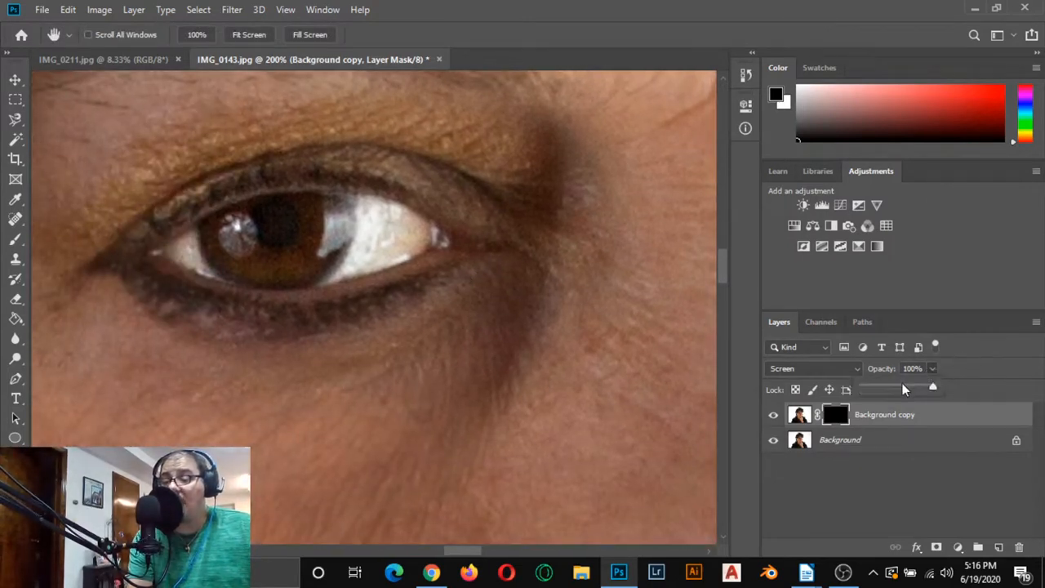
{"action": "left_click", "coordinate": [903, 384]}
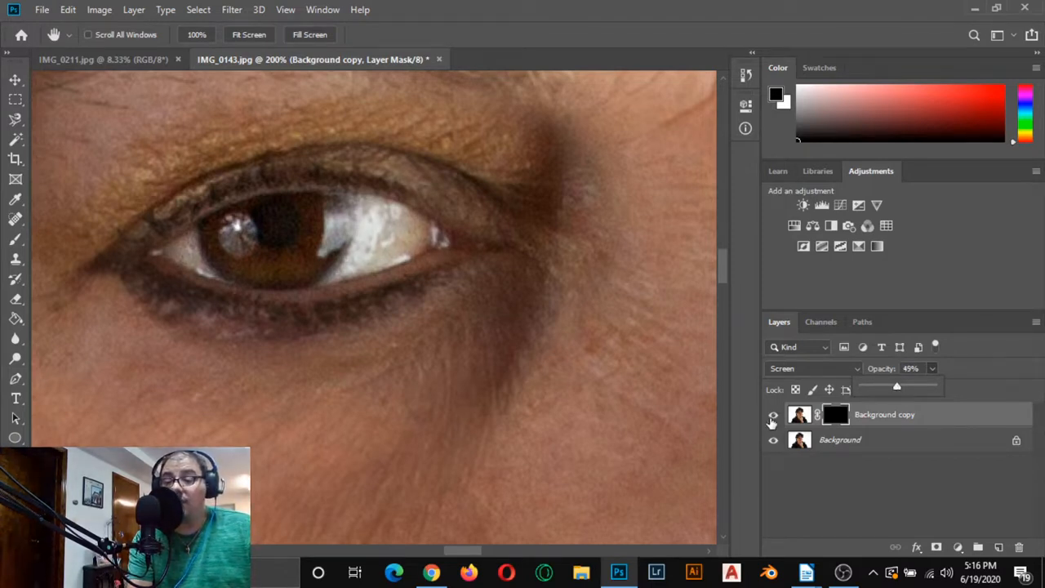
Step: Toggle the Background copy layer's visibility to compare the brightening on the close-up eye and on the whole portrait
{"action": "left_click", "coordinate": [772, 417]}
{"action": "left_click", "coordinate": [773, 417]}
{"action": "left_click", "coordinate": [772, 417]}
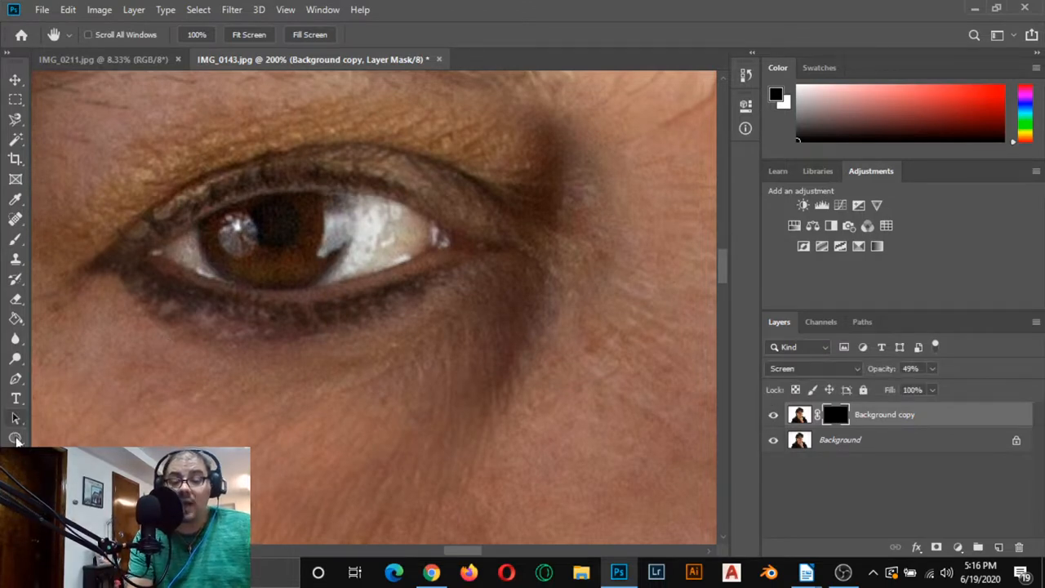
{"action": "key", "text": "ctrl+0"}
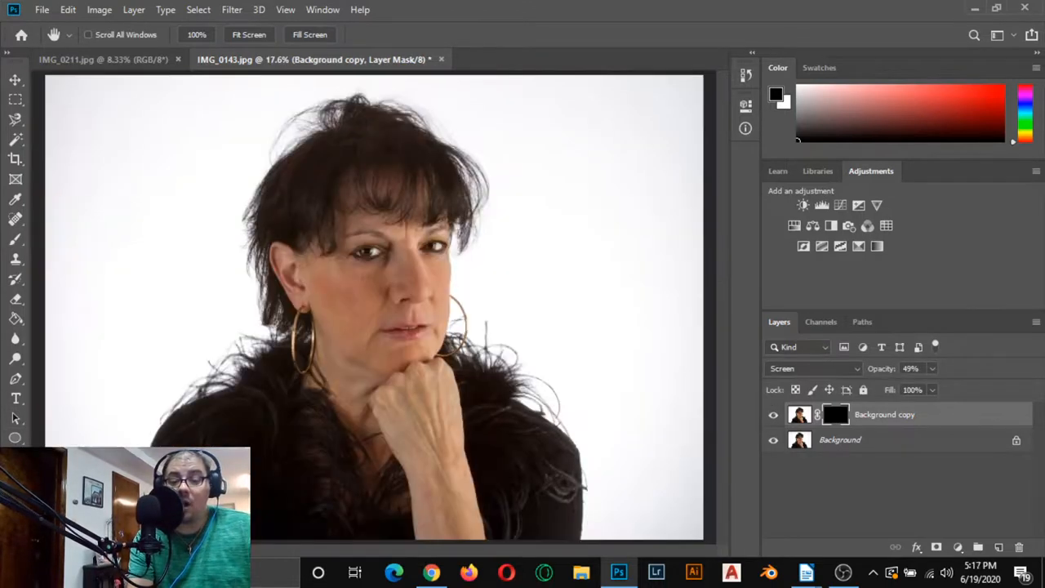
{"action": "left_click", "coordinate": [772, 417]}
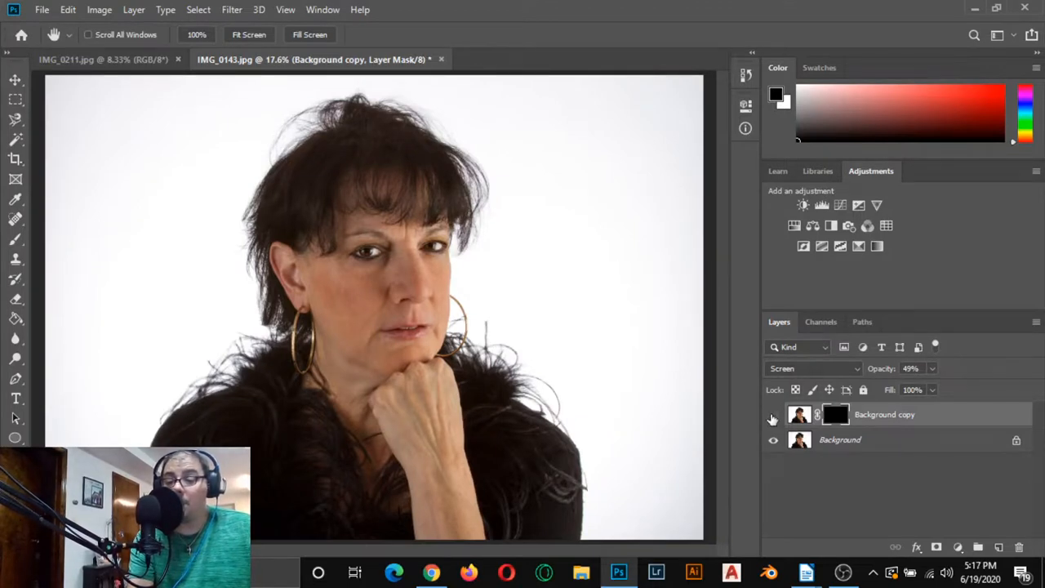
{"action": "left_click", "coordinate": [773, 417]}
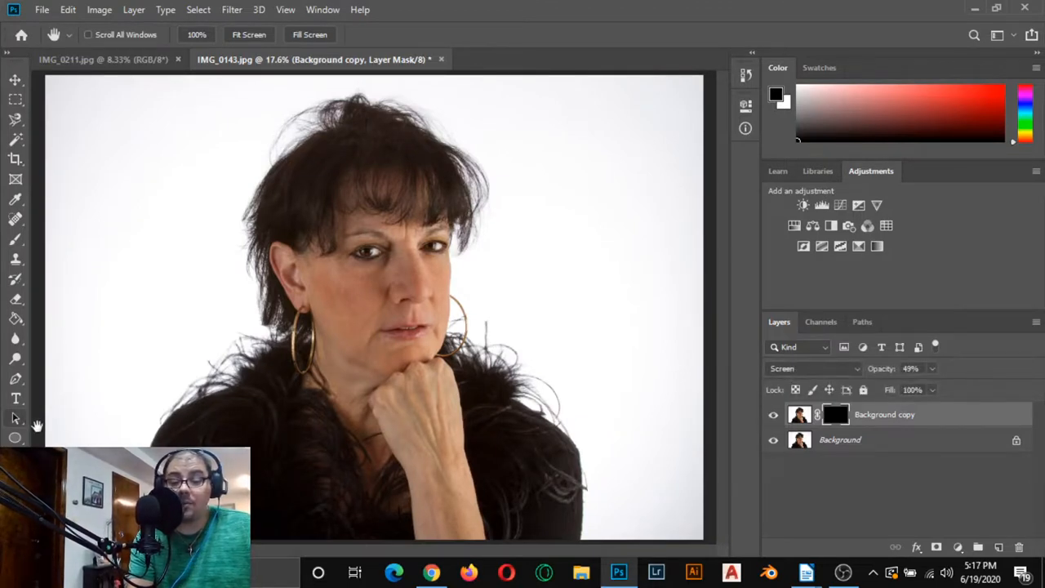
Step: Examine the face at 50% zoom with the Background copy layer hidden and shown to judge the eye brightening
{"action": "key", "text": "z"}
{"action": "left_click", "coordinate": [386, 281]}
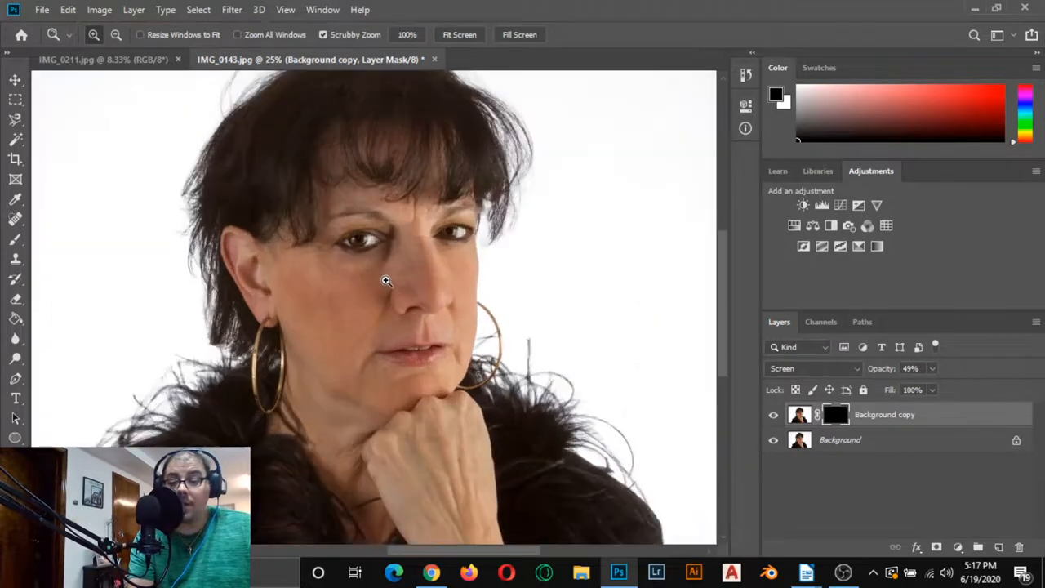
{"action": "left_click", "coordinate": [386, 281]}
{"action": "left_click", "coordinate": [387, 281]}
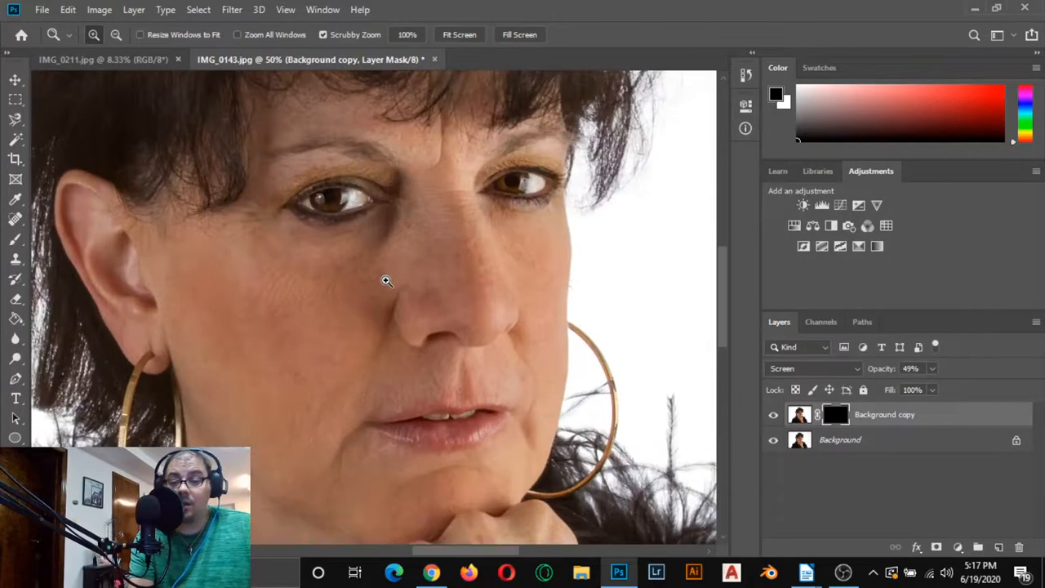
{"action": "left_click", "coordinate": [775, 416]}
{"action": "left_click", "coordinate": [775, 416]}
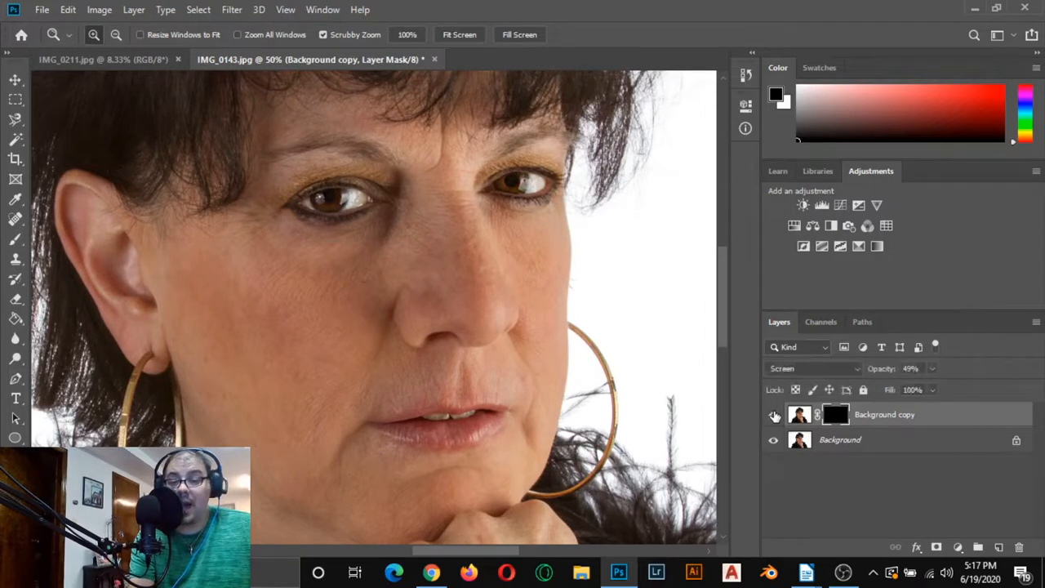